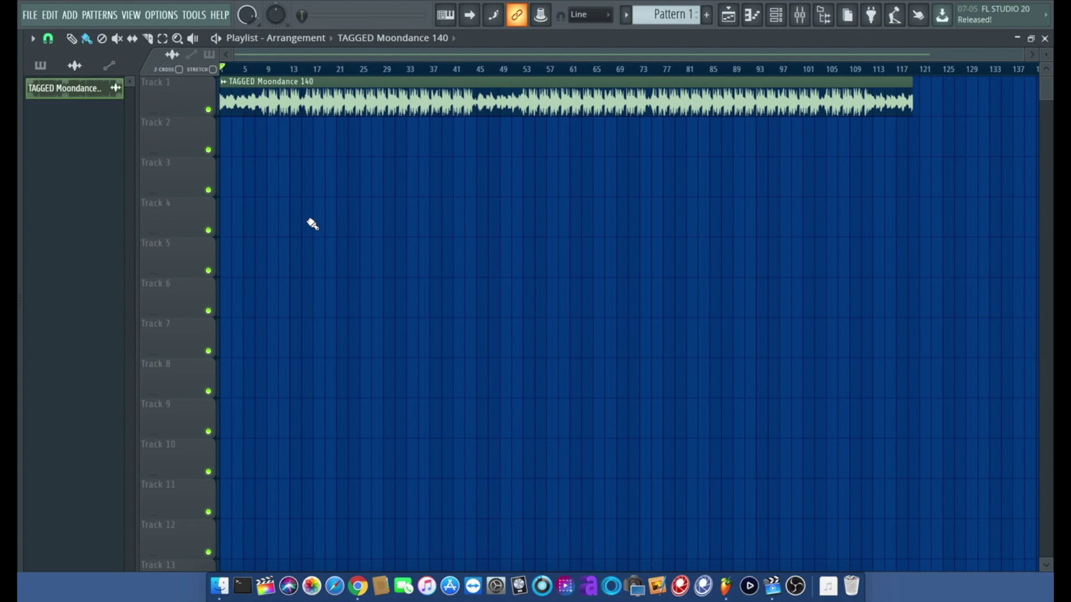
Open the Mixer, bypass Fruity Limiter on Master, and load ZGameEditor Visualizer into slot 1
{"action": "left_click", "coordinate": [802, 16]}
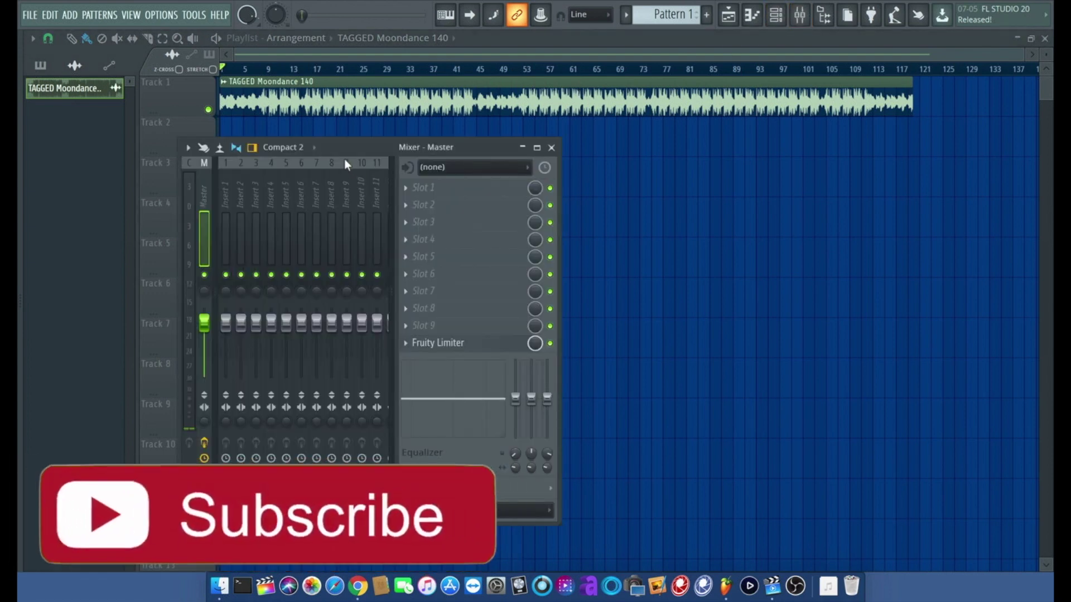
{"action": "left_click_drag", "start_coordinate": [344, 148], "coordinate": [563, 147]}
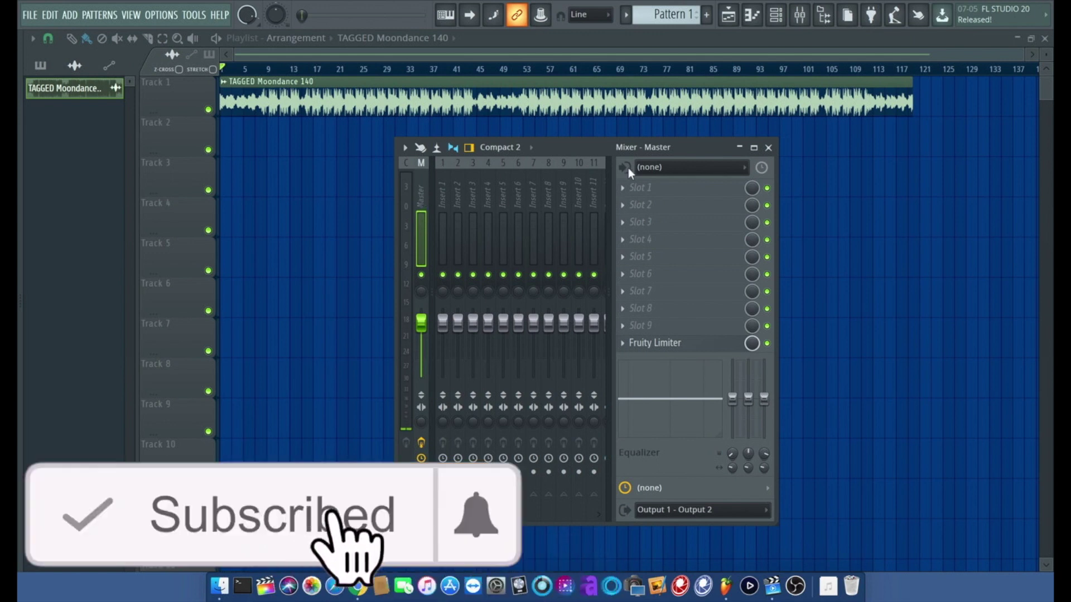
{"action": "left_click", "coordinate": [768, 343]}
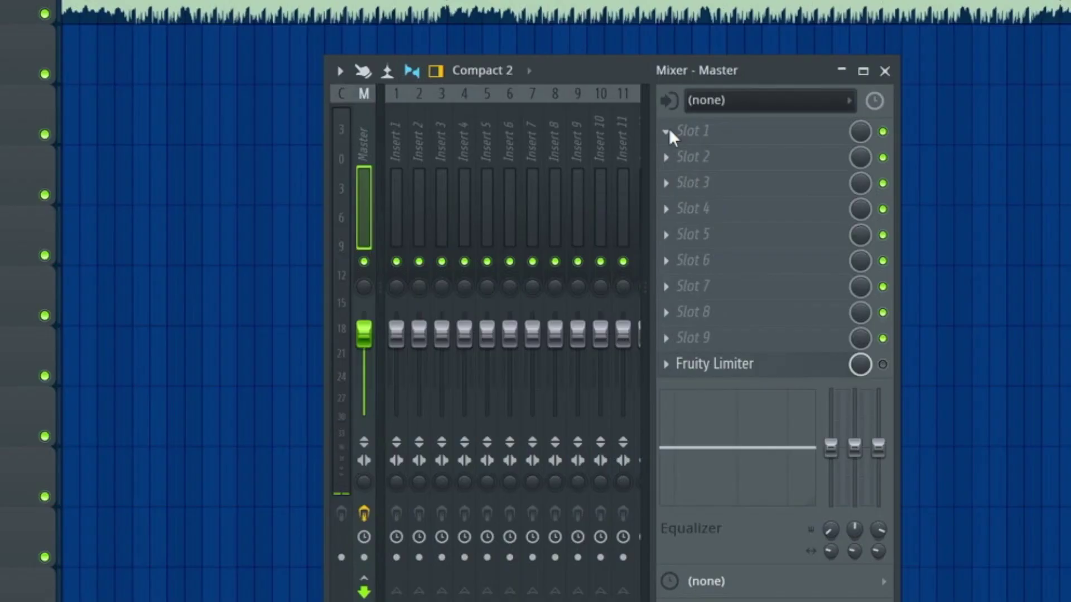
{"action": "left_click", "coordinate": [669, 132]}
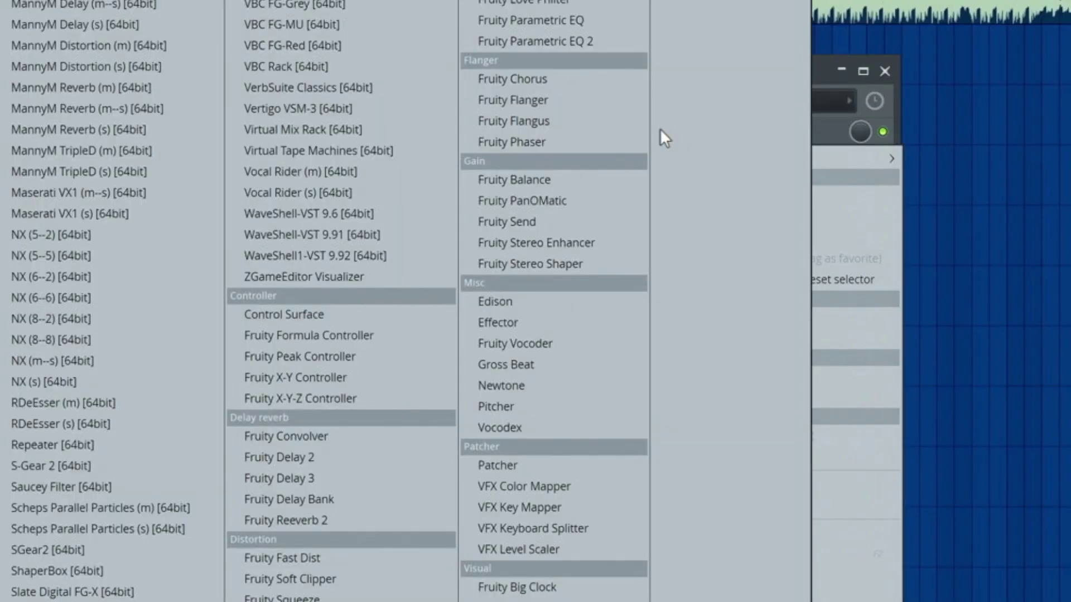
{"action": "left_click", "coordinate": [299, 275]}
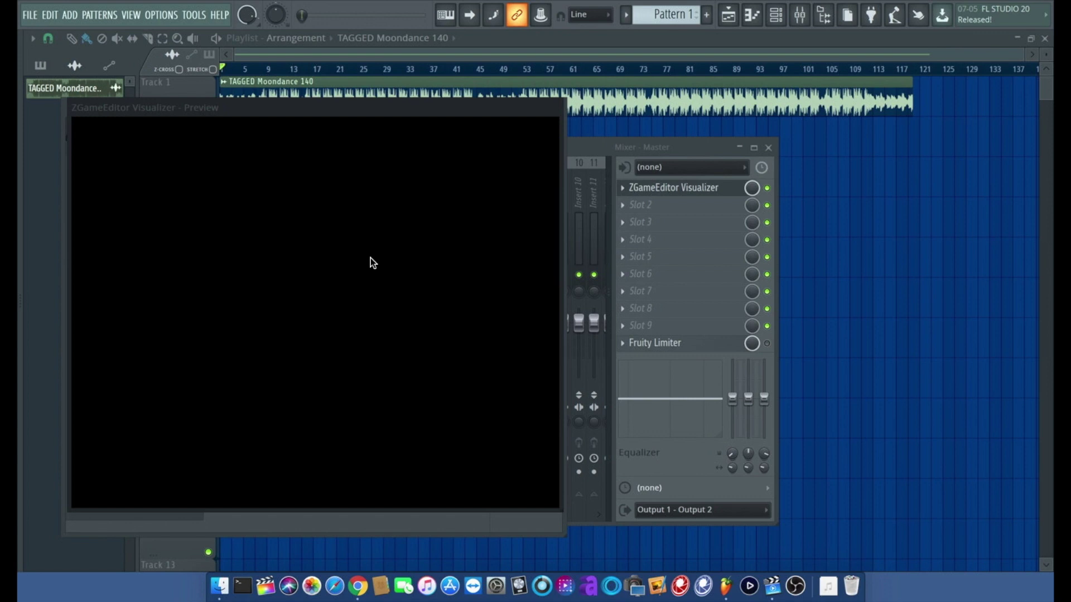
Shrink the visualizer preview window and place it over the settings panel
{"action": "left_click_drag", "start_coordinate": [331, 109], "coordinate": [775, 62]}
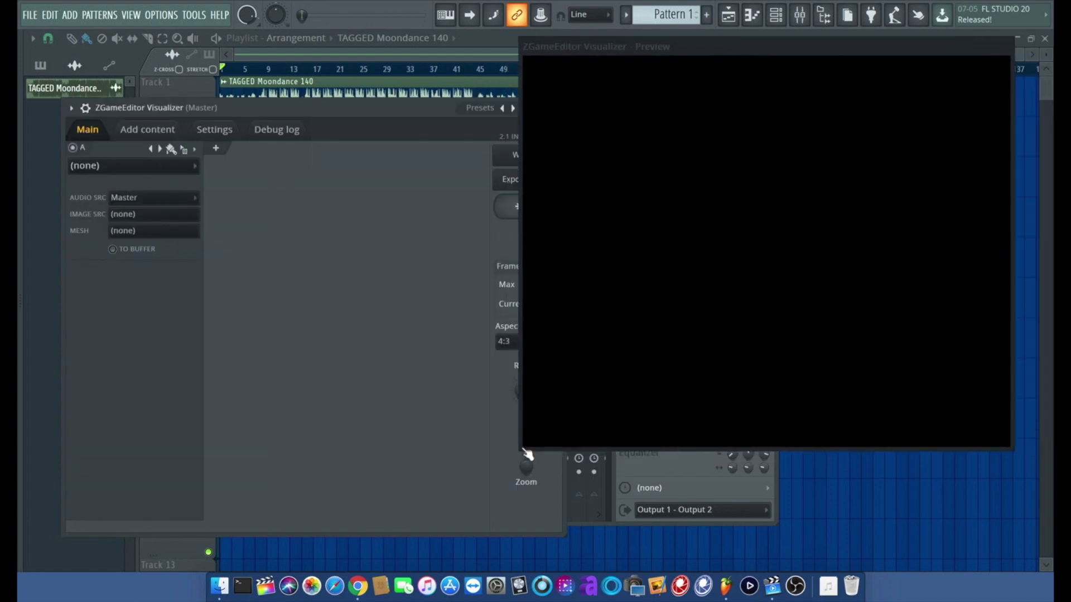
{"action": "left_click_drag", "start_coordinate": [528, 453], "coordinate": [725, 215]}
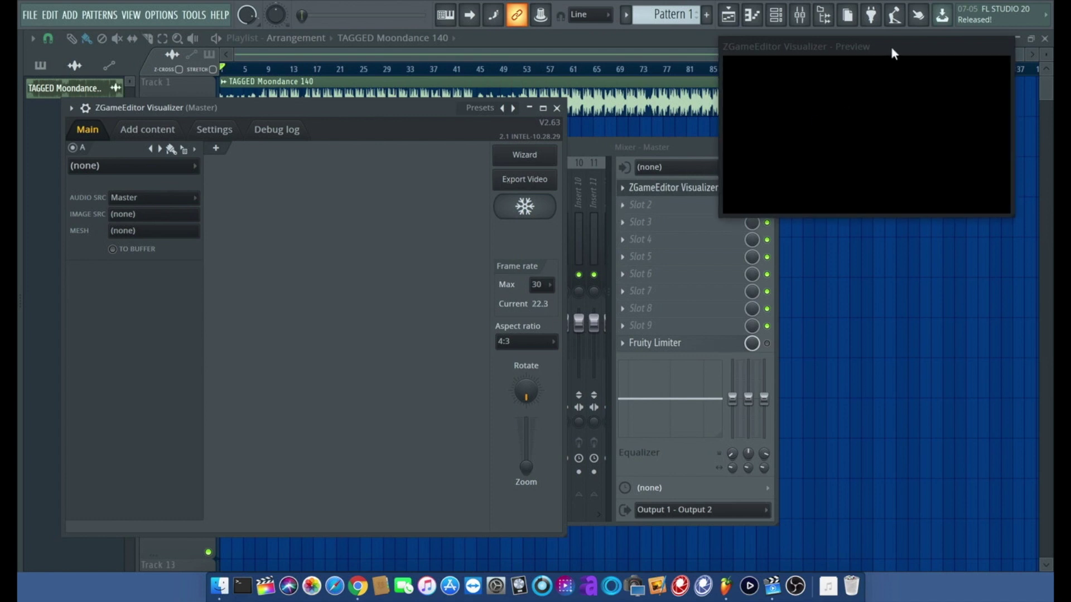
{"action": "left_click_drag", "start_coordinate": [891, 52], "coordinate": [441, 154]}
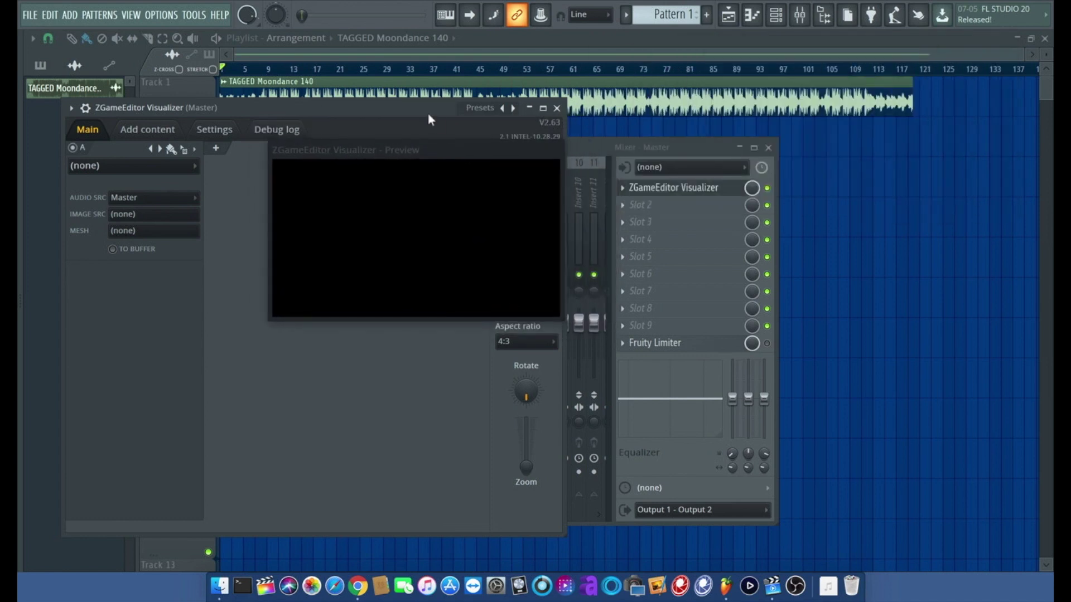
Set the first layer's content type to Image
{"action": "left_click", "coordinate": [119, 169]}
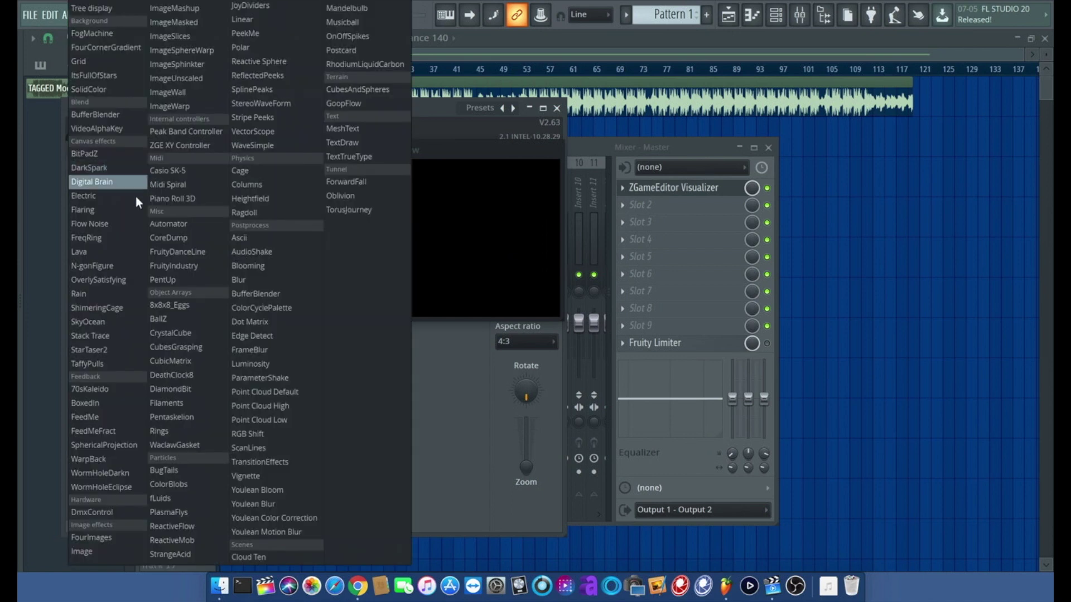
{"action": "left_click", "coordinate": [118, 550]}
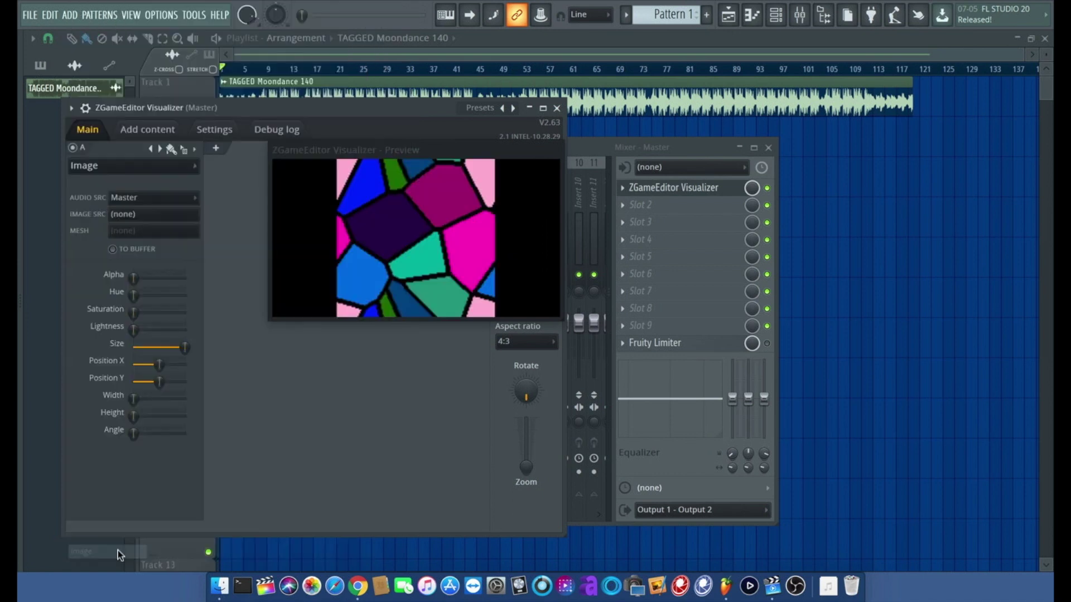
{"action": "left_click", "coordinate": [154, 174]}
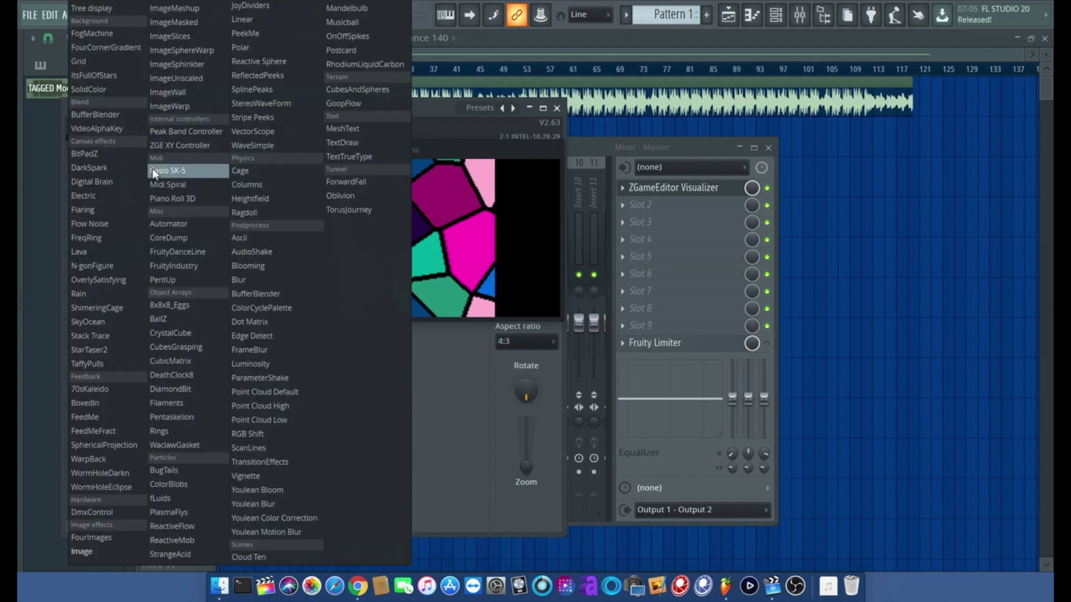
{"action": "left_click", "coordinate": [102, 551]}
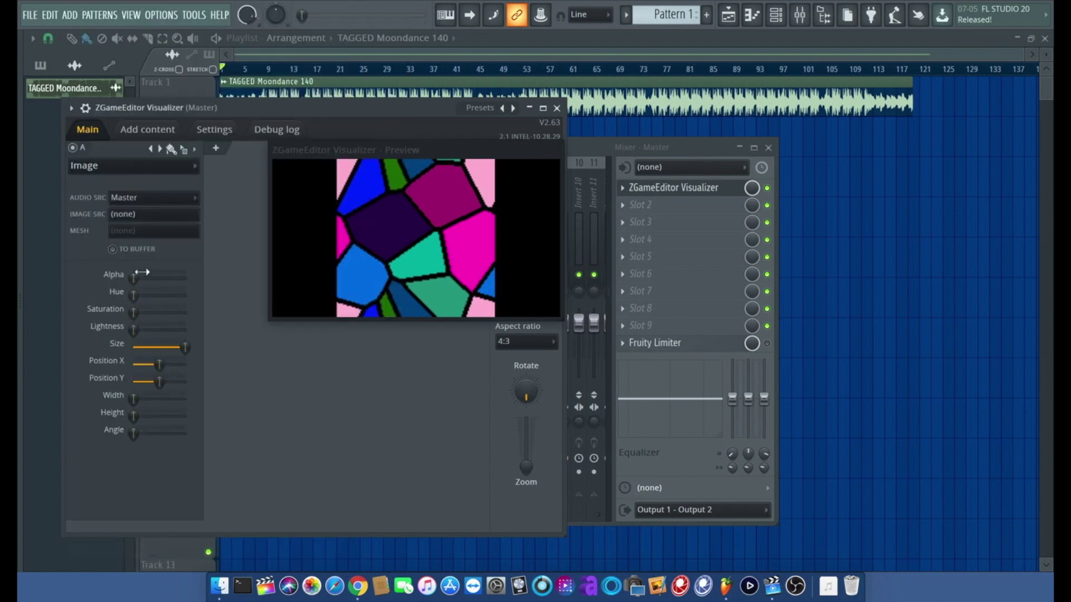
Import the Adobe Stock photo from the Downloads folder as a picture
{"action": "left_click", "coordinate": [148, 130]}
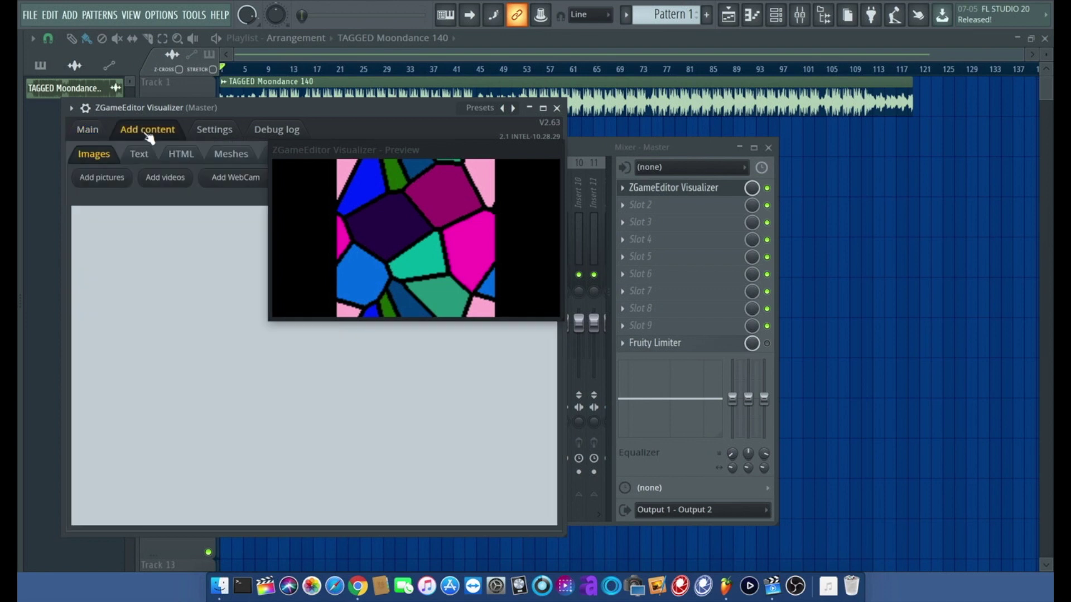
{"action": "left_click", "coordinate": [108, 179]}
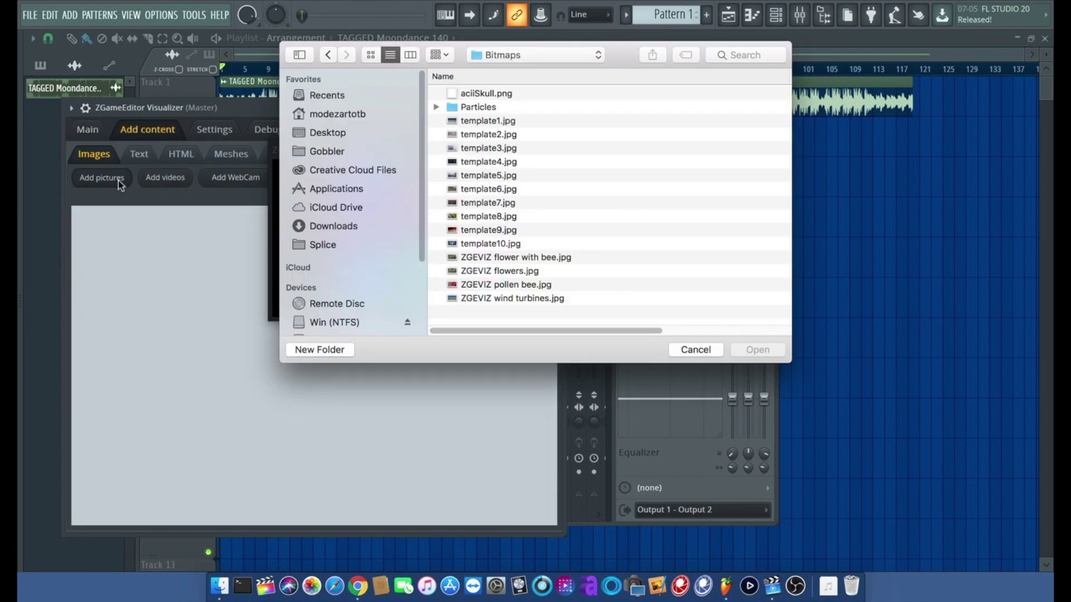
{"action": "left_click", "coordinate": [330, 231]}
{"action": "double_click", "coordinate": [502, 108]}
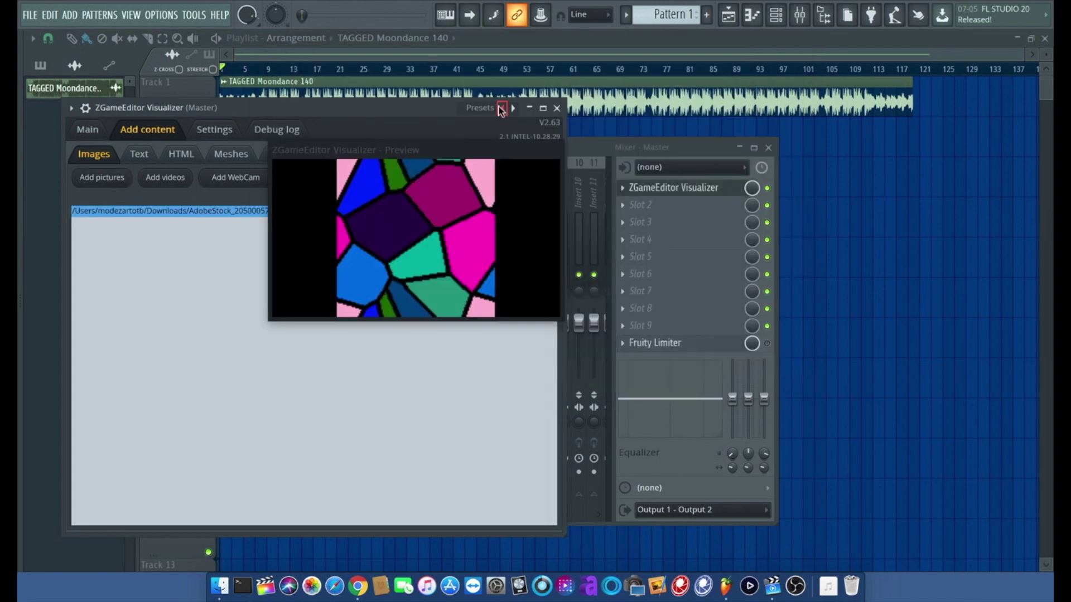
Choose AdobeStock_205000570.jpeg as the Image layer's IMAGE SRC
{"action": "left_click", "coordinate": [89, 131]}
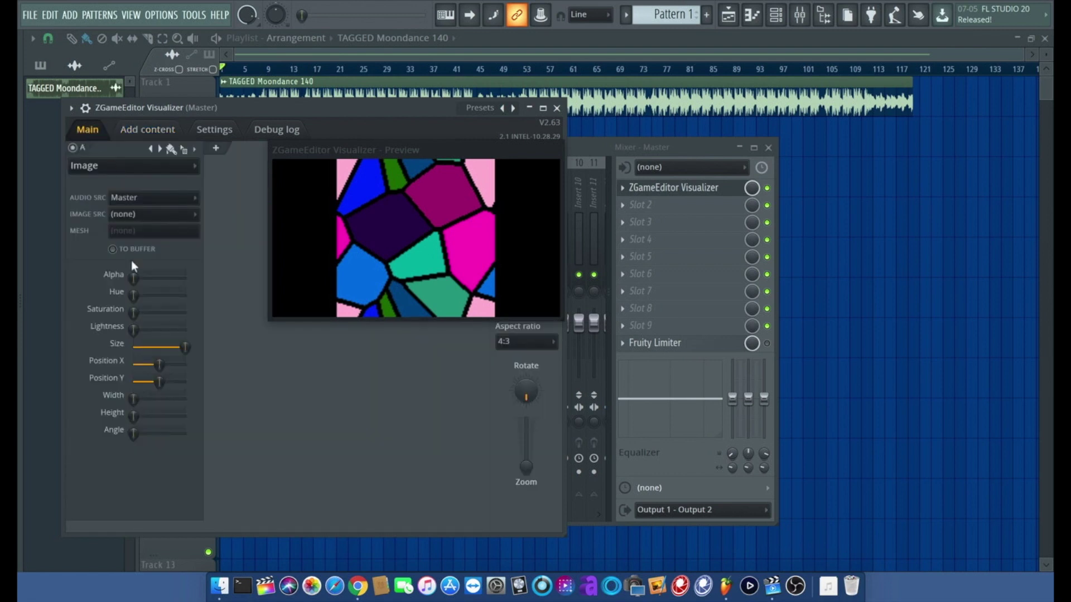
{"action": "left_click", "coordinate": [146, 217]}
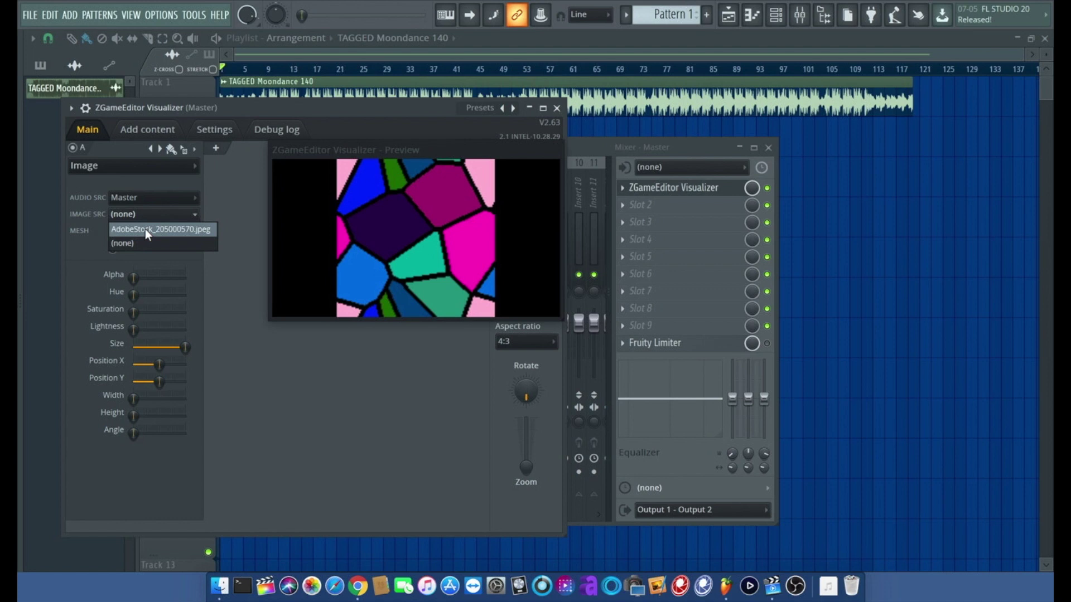
{"action": "left_click", "coordinate": [145, 228]}
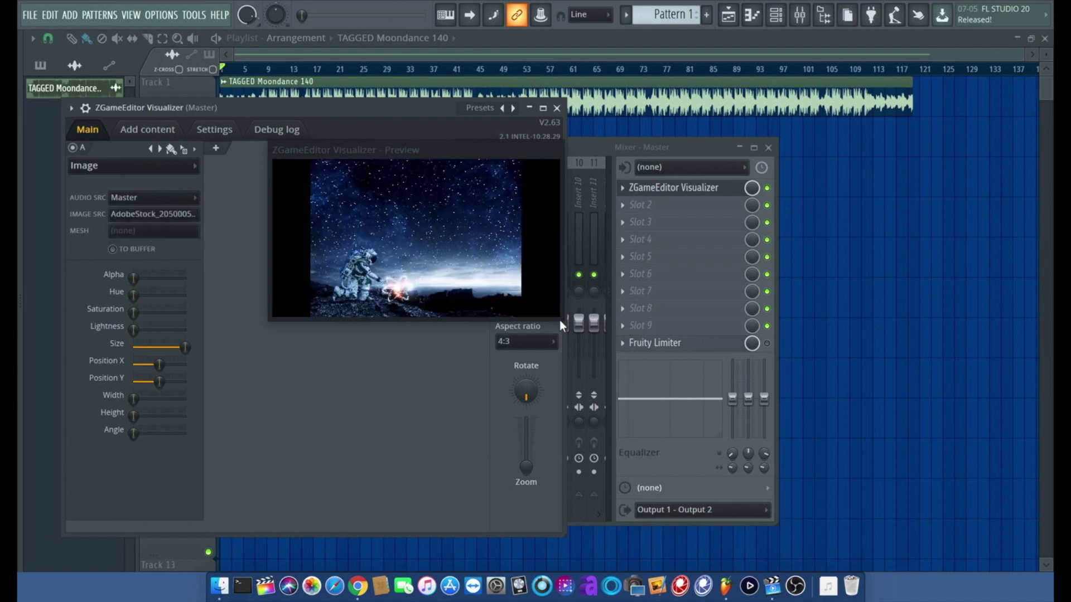
Enlarge the preview window and move it up near the top of the screen
{"action": "left_click_drag", "start_coordinate": [563, 317], "coordinate": [766, 440]}
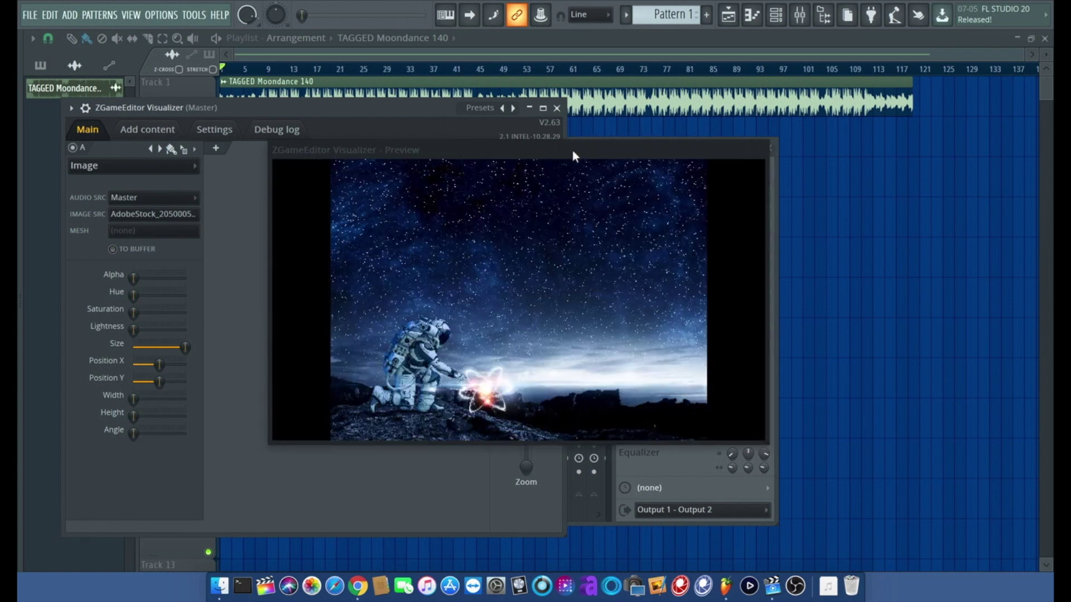
{"action": "left_click_drag", "start_coordinate": [573, 150], "coordinate": [560, 69]}
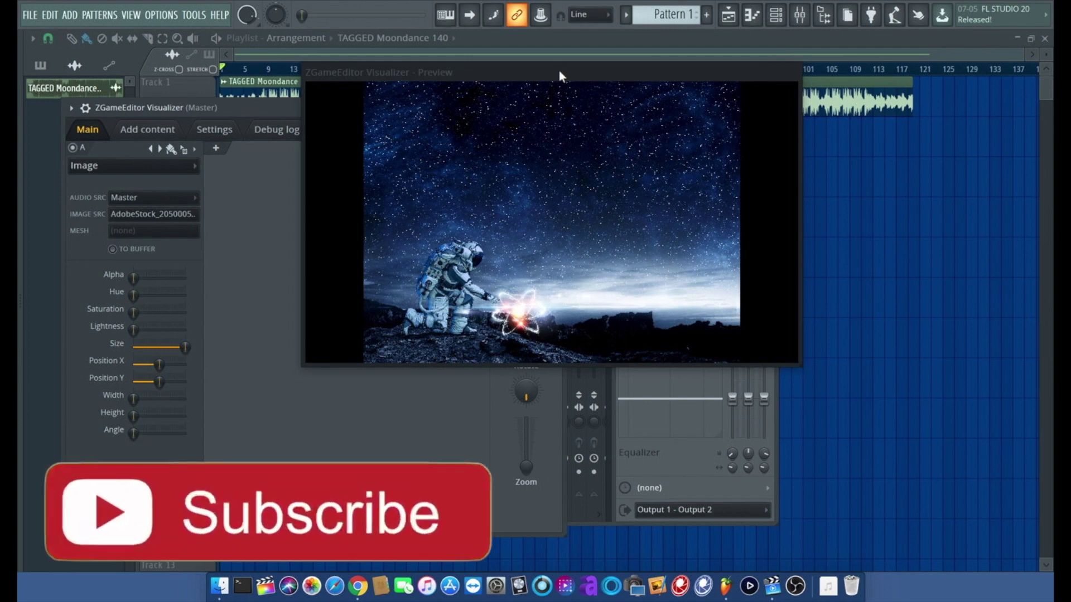
{"action": "left_click_drag", "start_coordinate": [559, 67], "coordinate": [563, 46]}
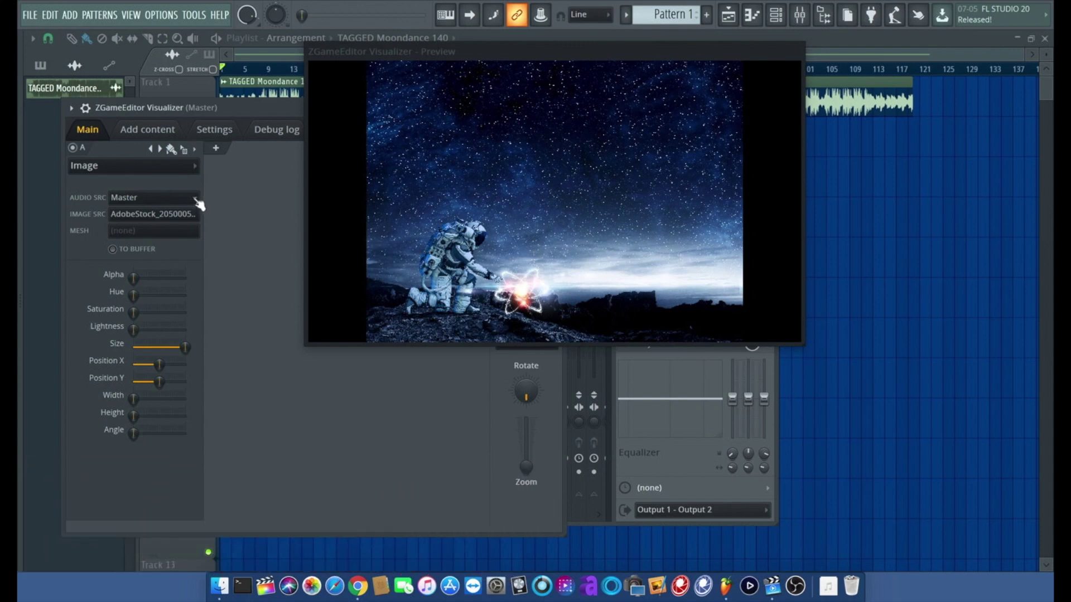
Add a second layer B set to AudioShake beside the Image layer
{"action": "left_click", "coordinate": [178, 166]}
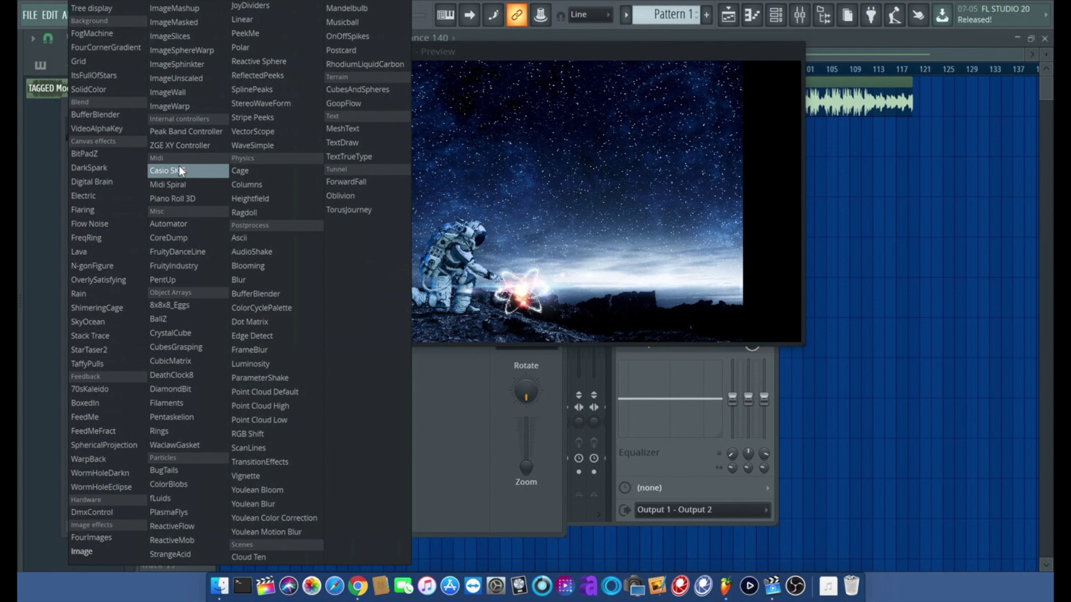
{"action": "left_click", "coordinate": [436, 390]}
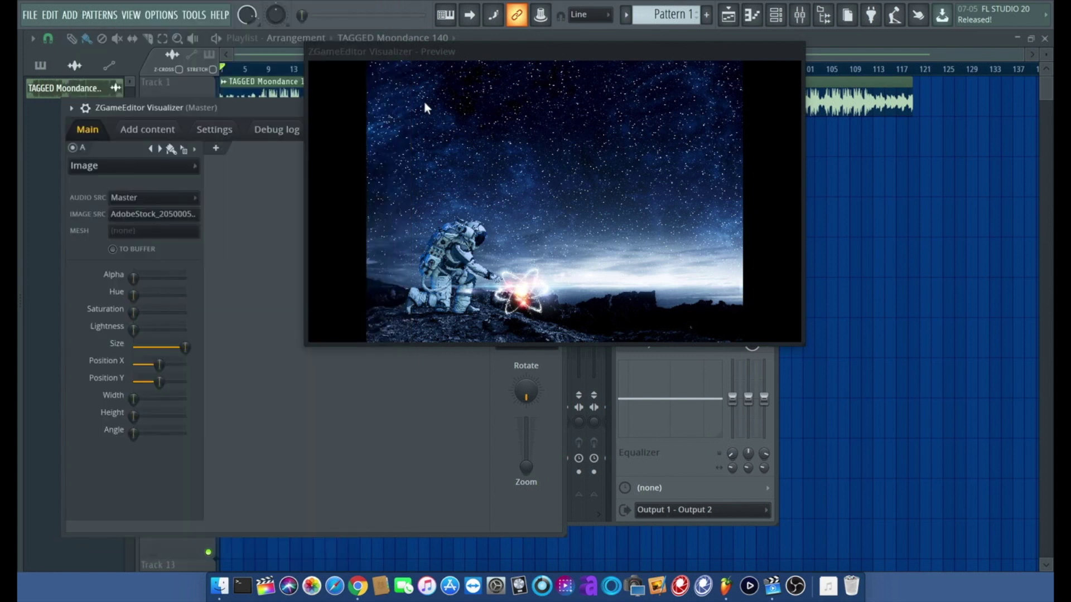
{"action": "left_click_drag", "start_coordinate": [489, 51], "coordinate": [686, 65]}
{"action": "left_click", "coordinate": [217, 148]}
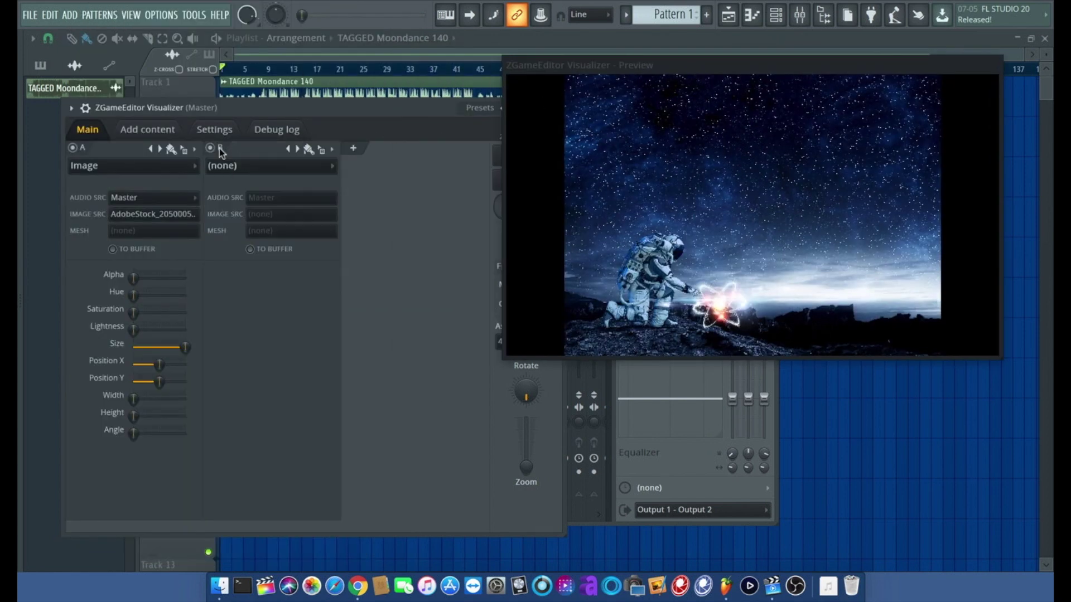
{"action": "left_click", "coordinate": [230, 166]}
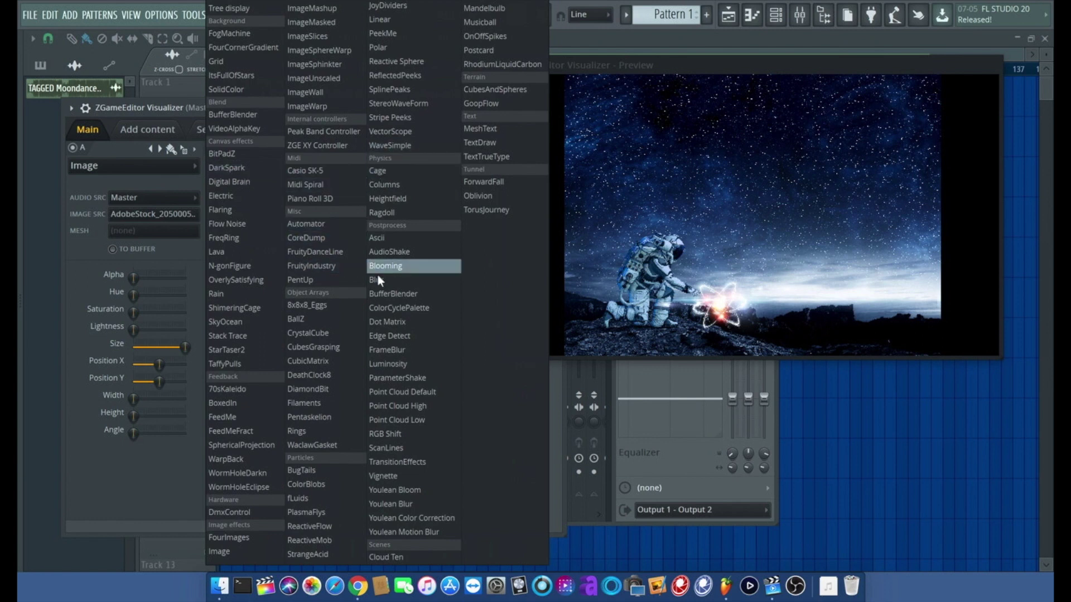
{"action": "left_click", "coordinate": [398, 254]}
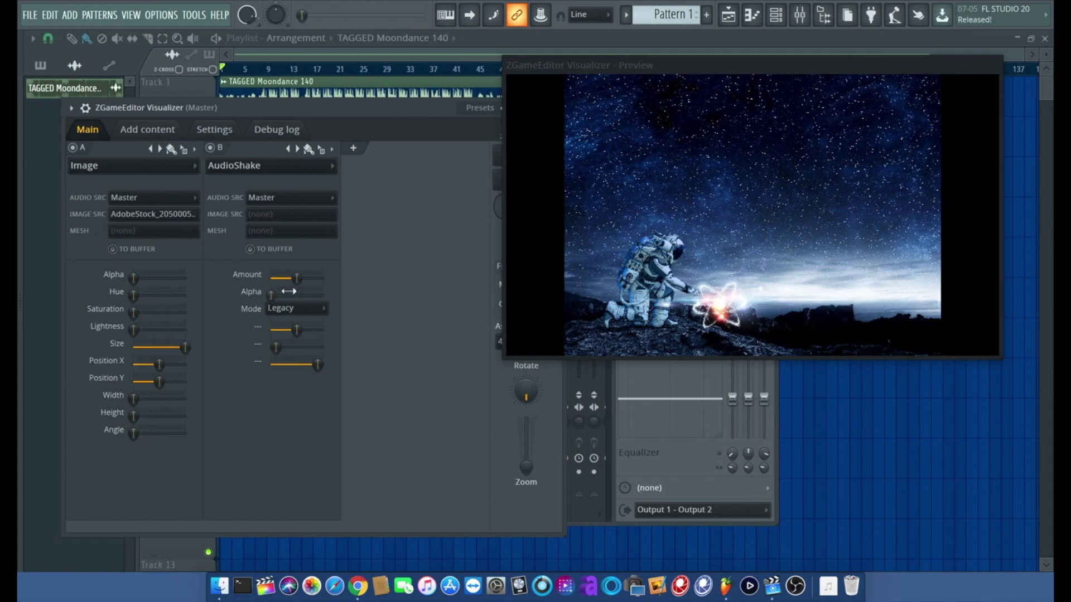
Turn the AudioShake Amount down to zero while previewing with playback
{"action": "left_click_drag", "start_coordinate": [297, 277], "coordinate": [282, 278]}
{"action": "key", "text": "space"}
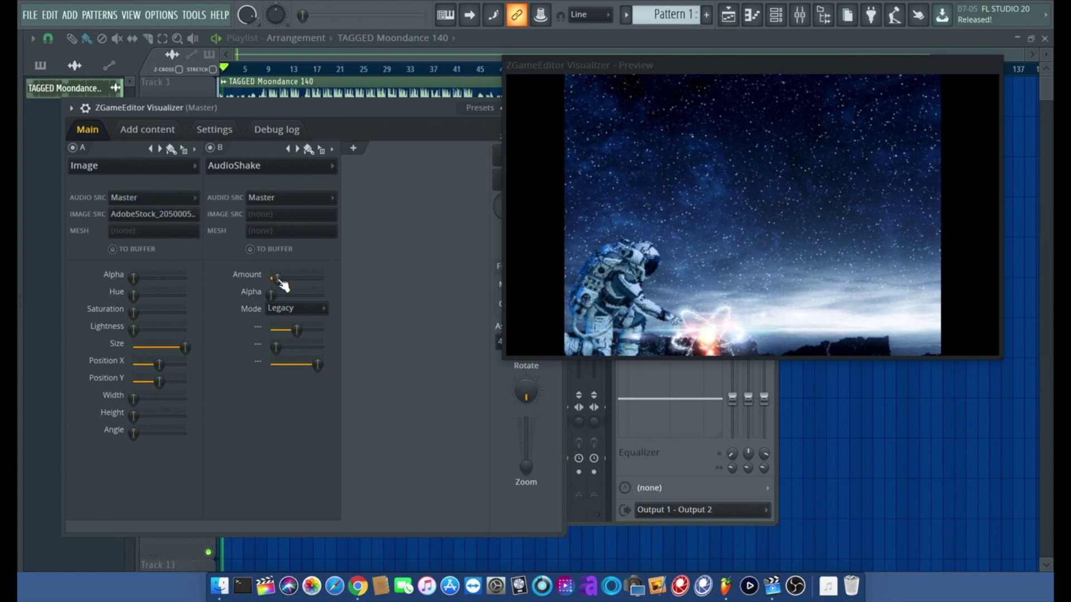
{"action": "left_click_drag", "start_coordinate": [276, 278], "coordinate": [271, 278]}
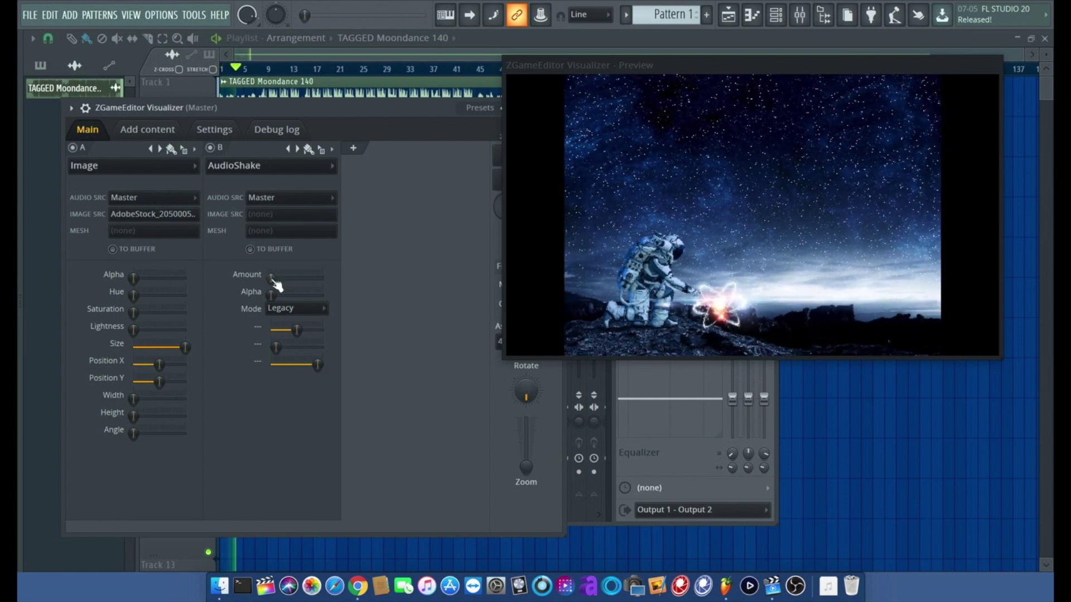
{"action": "key", "text": "space"}
{"action": "key", "text": "space"}
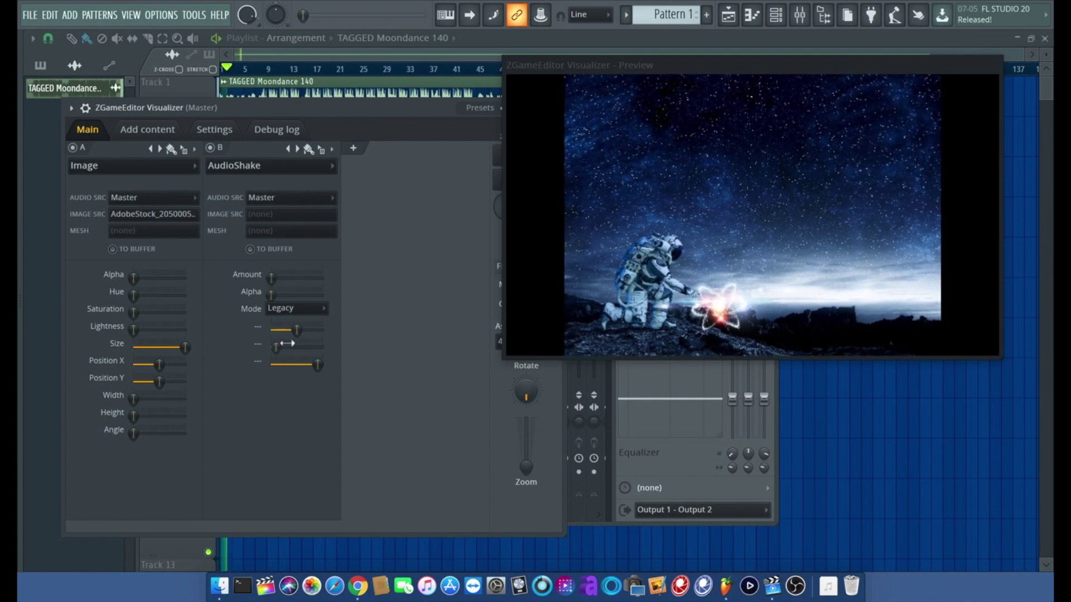
Move the song position to about bar 15 and show the Master mixer beside a centred preview
{"action": "left_click", "coordinate": [313, 67]}
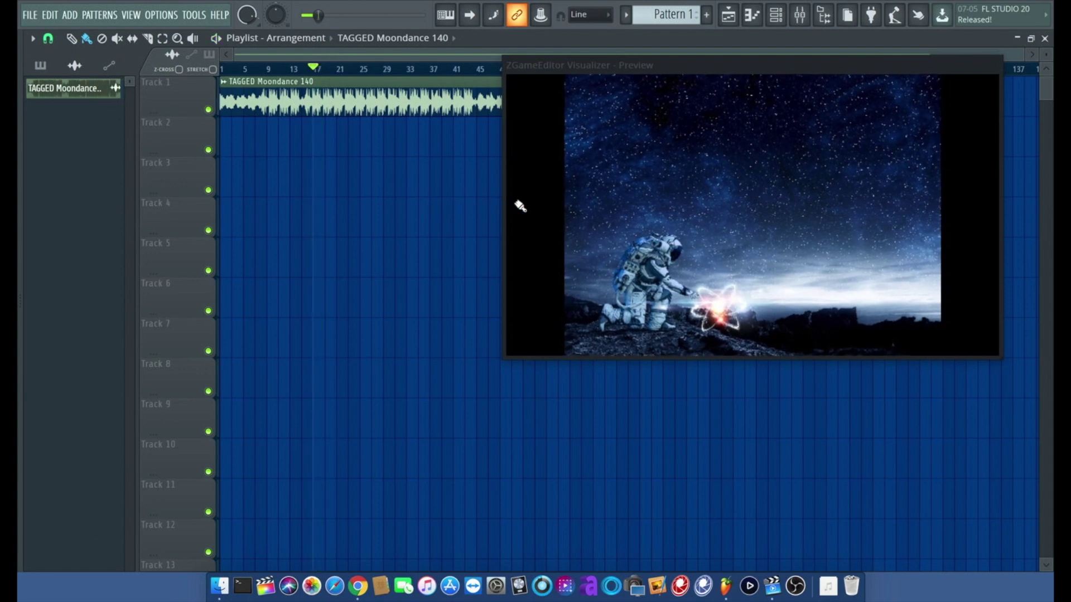
{"action": "left_click", "coordinate": [800, 15]}
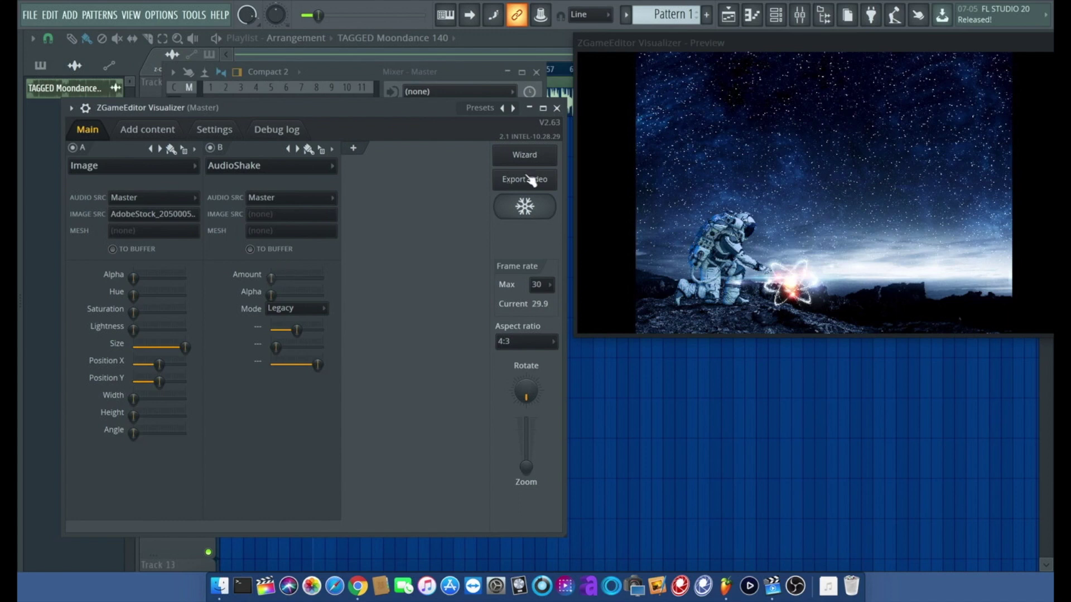
{"action": "left_click_drag", "start_coordinate": [799, 45], "coordinate": [568, 165]}
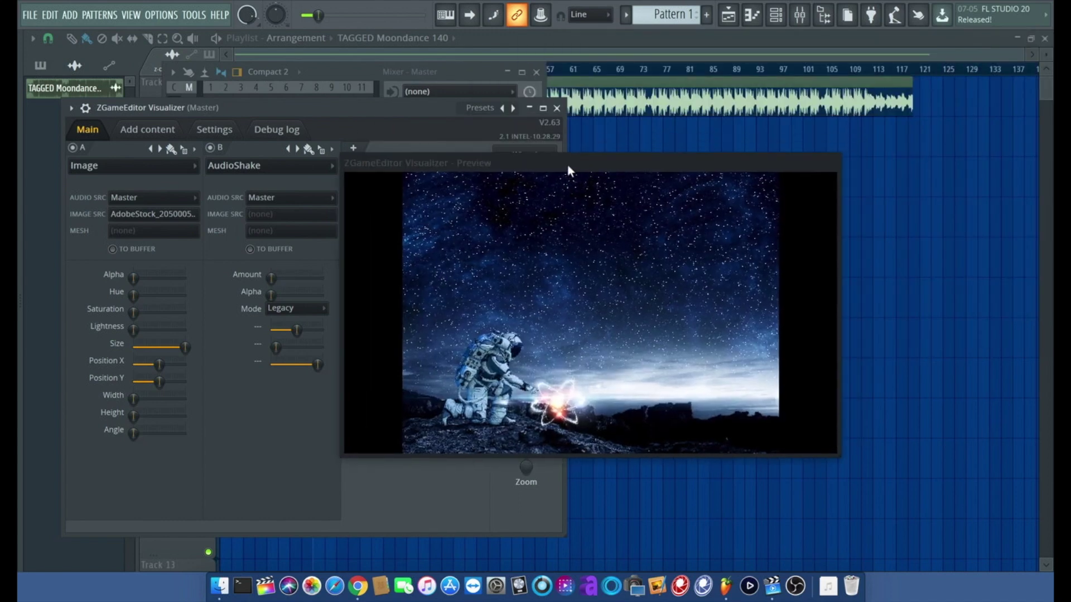
{"action": "left_click_drag", "start_coordinate": [455, 72], "coordinate": [915, 42]}
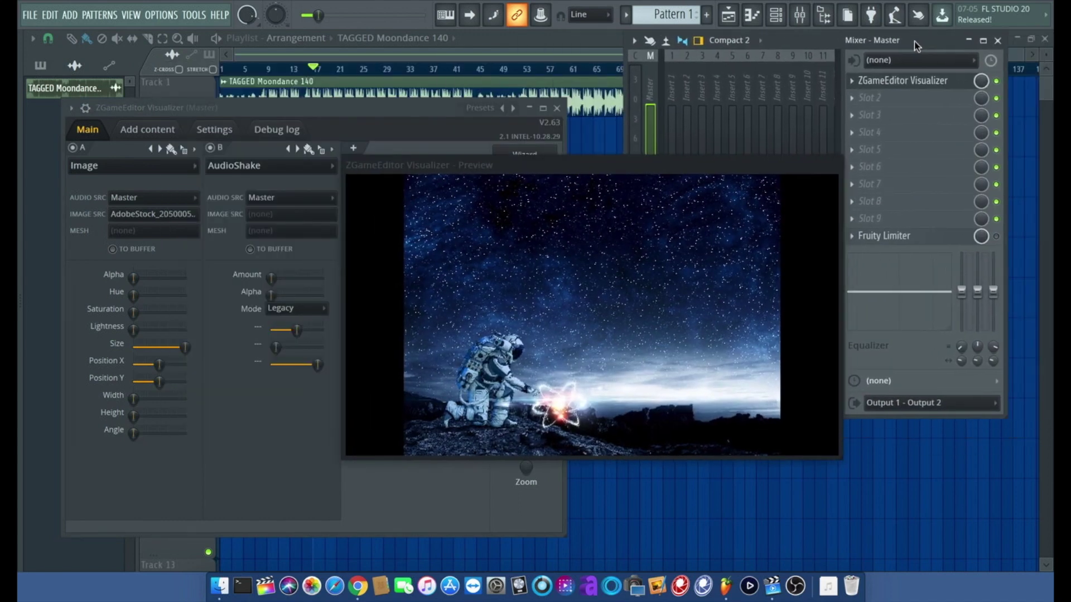
Load Fruity Peak Controller into Master slot 2 and switch its Mute off
{"action": "left_click", "coordinate": [849, 99]}
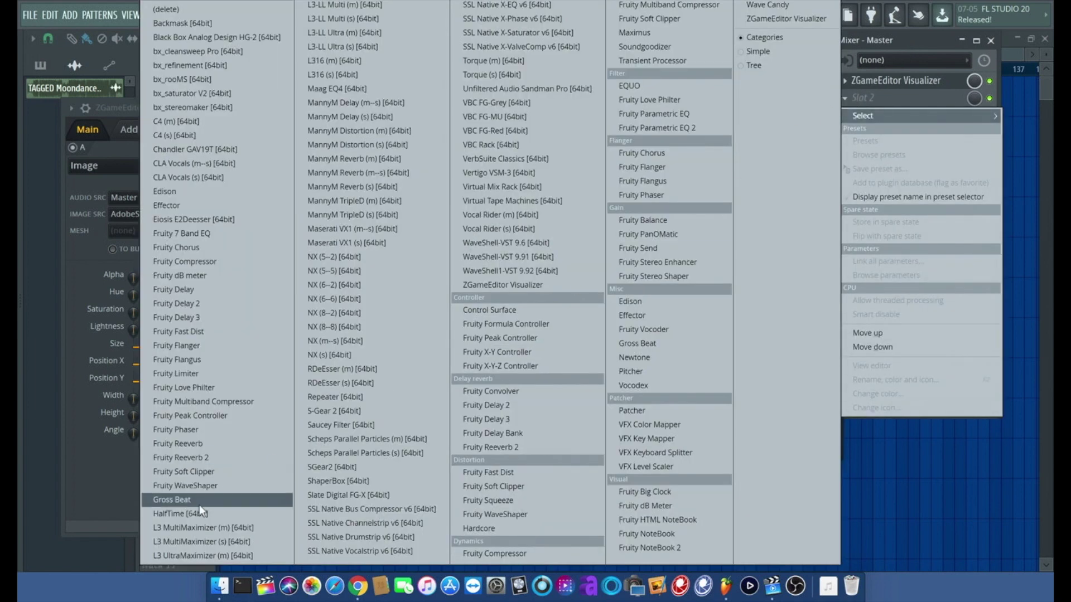
{"action": "left_click", "coordinate": [198, 416]}
{"action": "left_click_drag", "start_coordinate": [293, 132], "coordinate": [252, 40]}
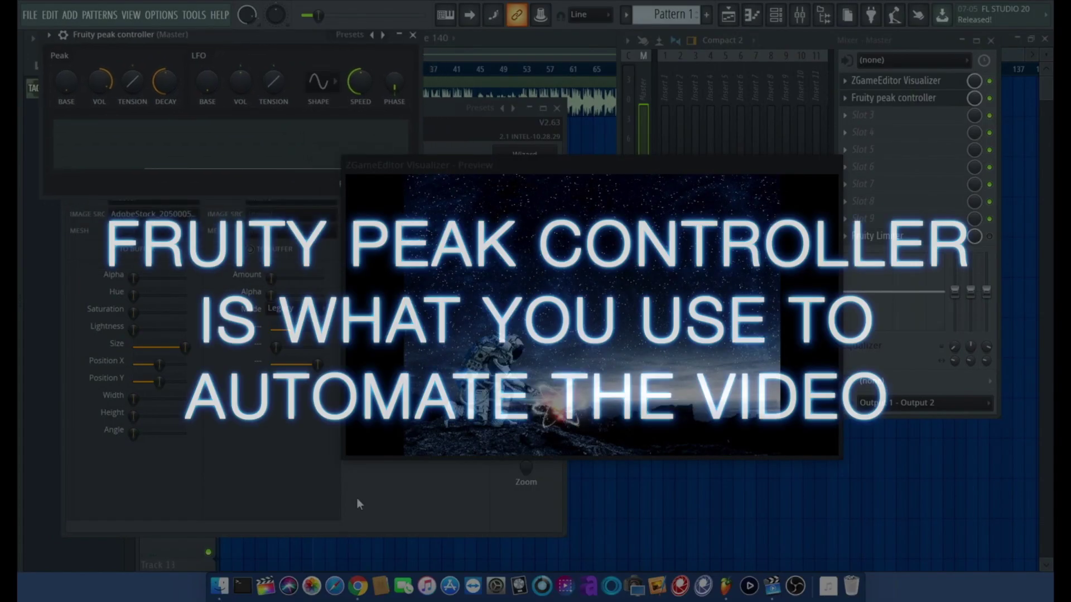
{"action": "left_click_drag", "start_coordinate": [343, 454], "coordinate": [455, 386]}
{"action": "left_click", "coordinate": [408, 185]}
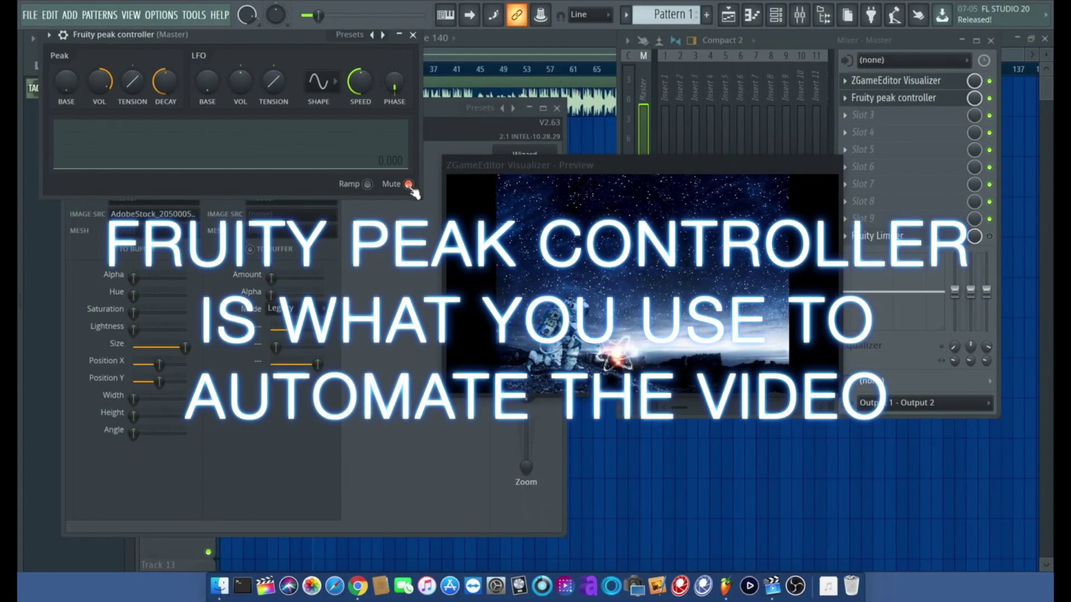
{"action": "left_click", "coordinate": [408, 185]}
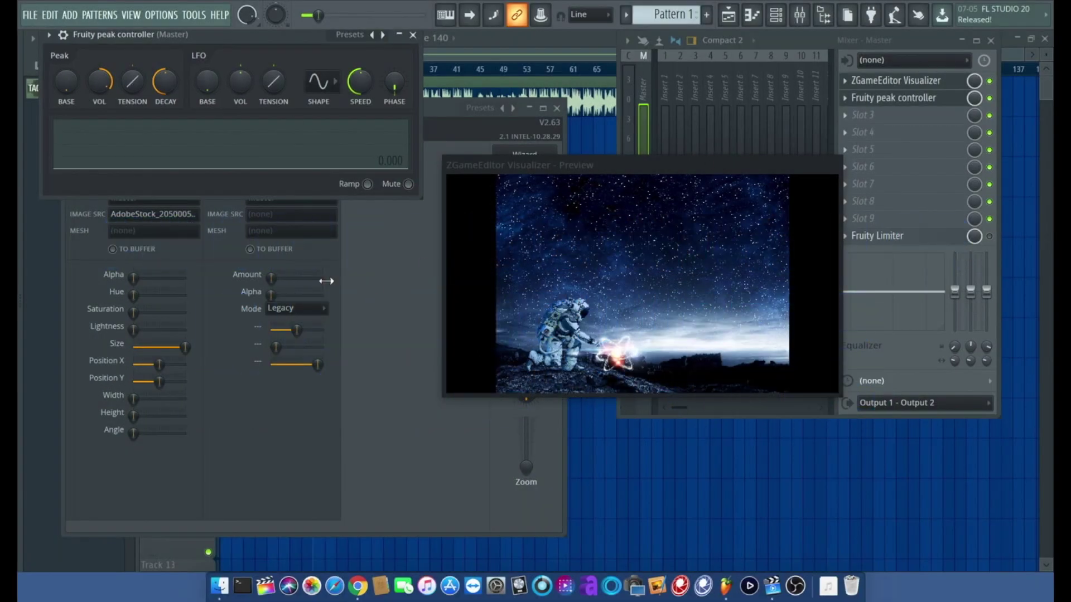
{"action": "left_click", "coordinate": [411, 248]}
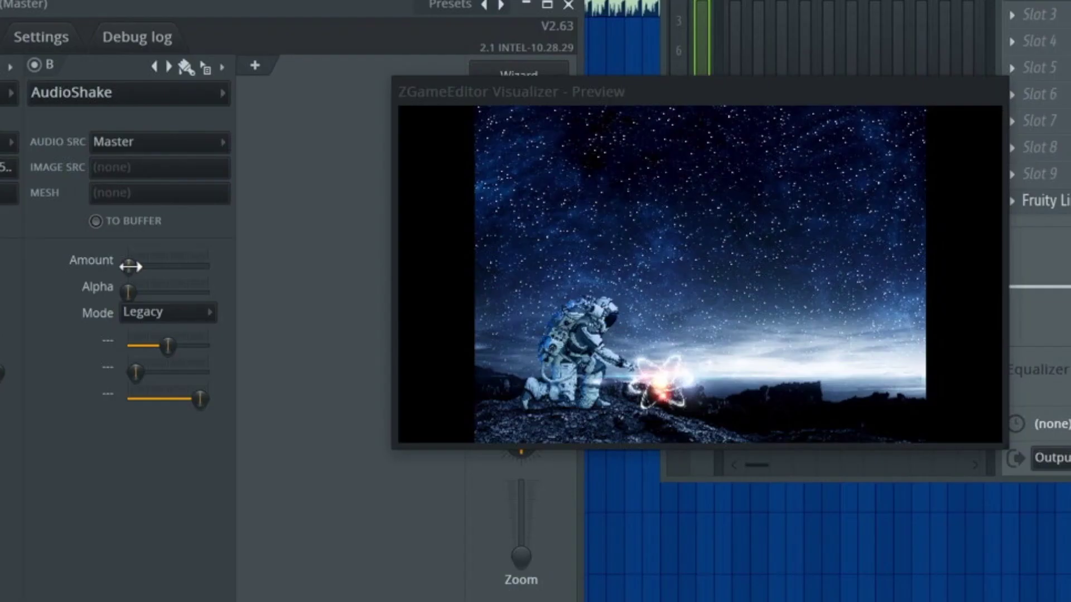
Link AudioShake Amount to Peak ctrl - Peak+LFO and raise Amount to about half
{"action": "right_click", "coordinate": [273, 278]}
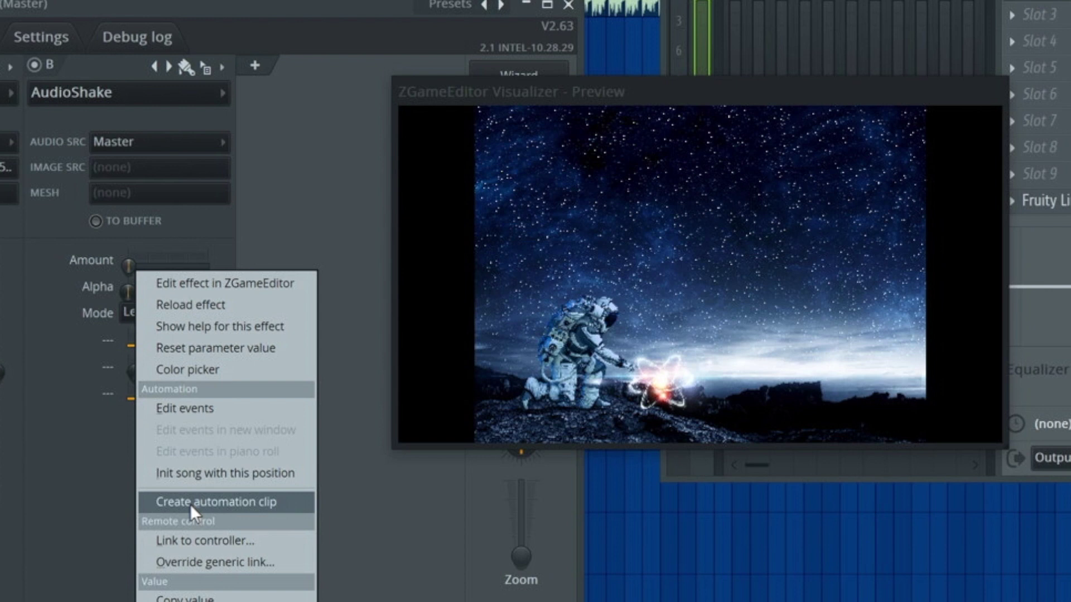
{"action": "left_click", "coordinate": [189, 540]}
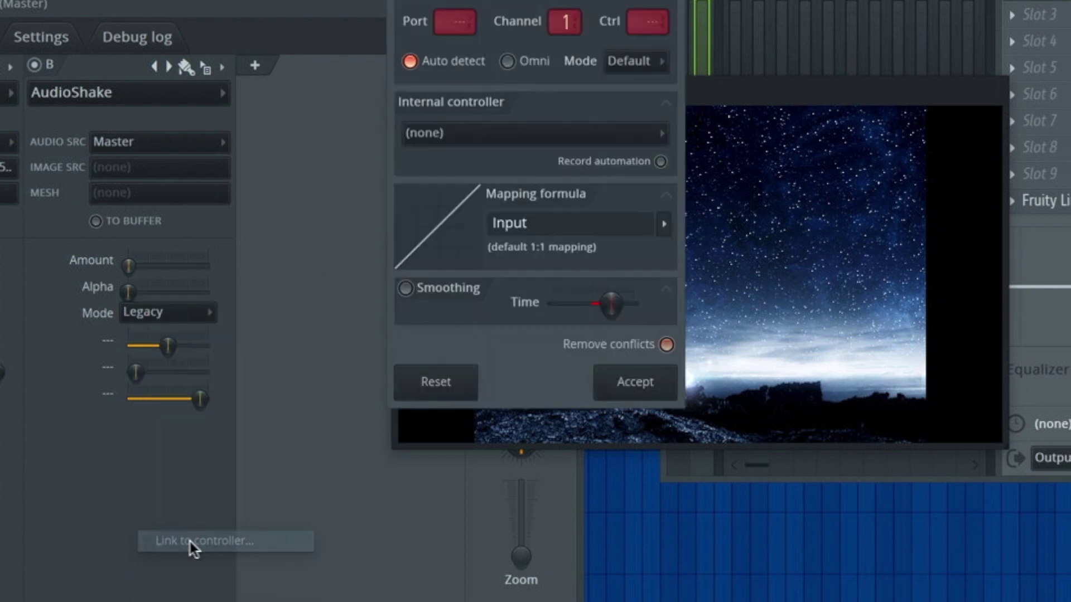
{"action": "left_click", "coordinate": [510, 133]}
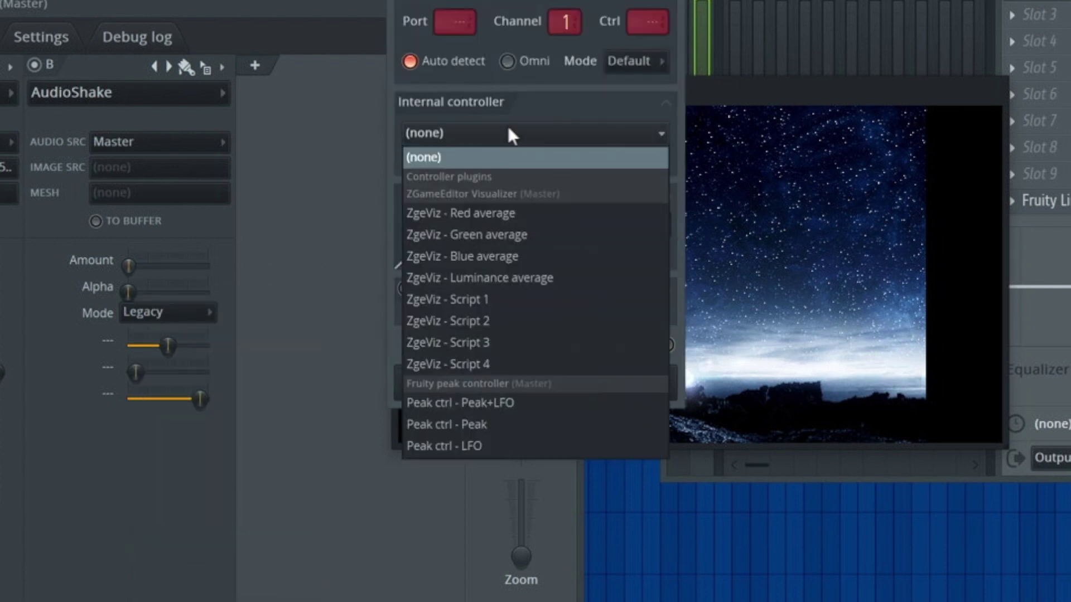
{"action": "left_click", "coordinate": [510, 402]}
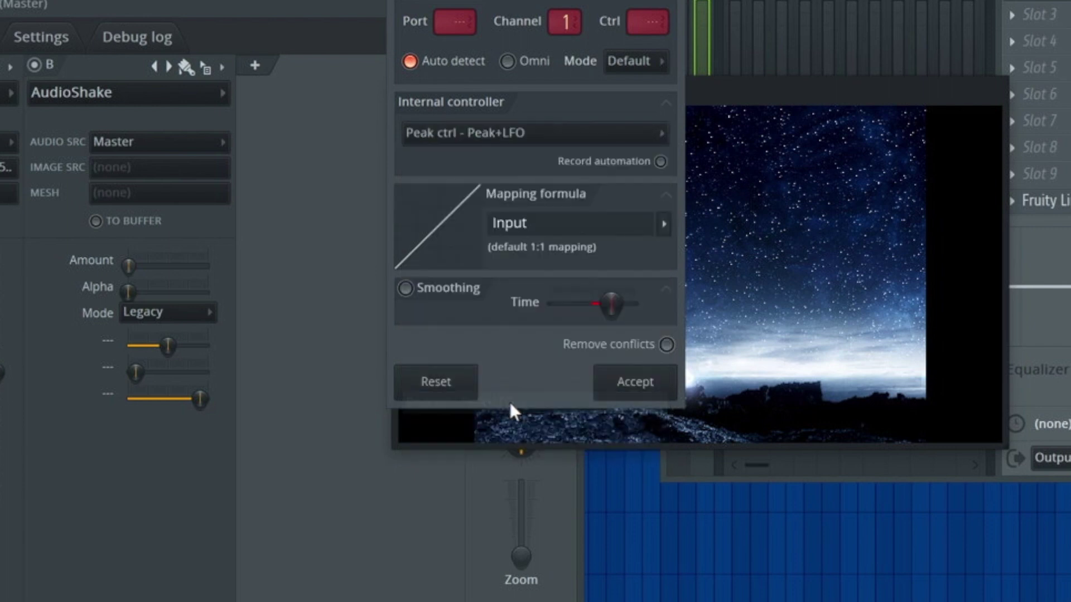
{"action": "left_click", "coordinate": [639, 387]}
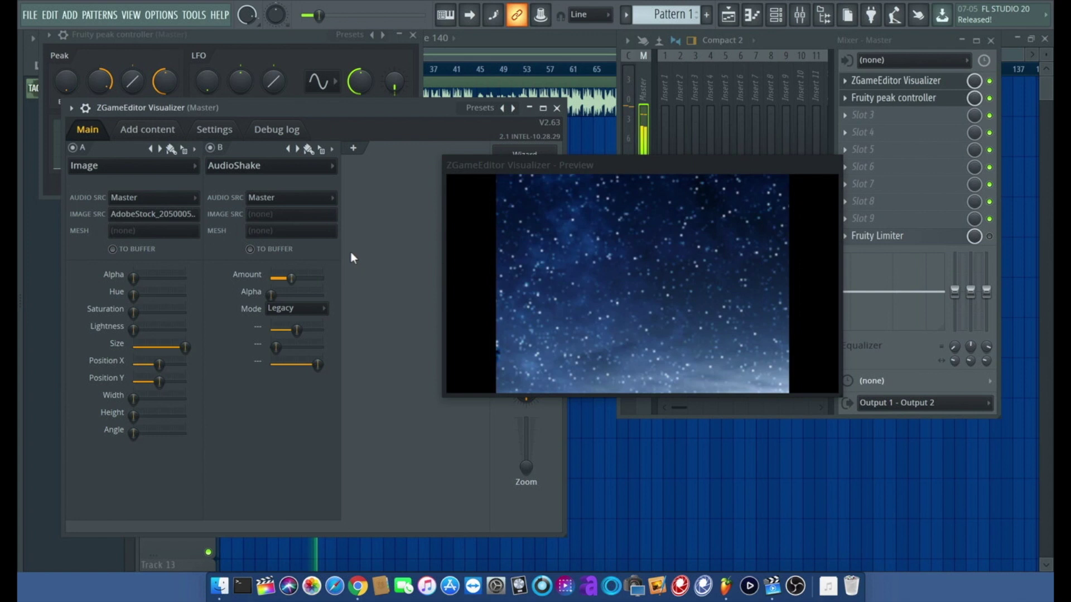
{"action": "left_click_drag", "start_coordinate": [272, 278], "coordinate": [291, 283]}
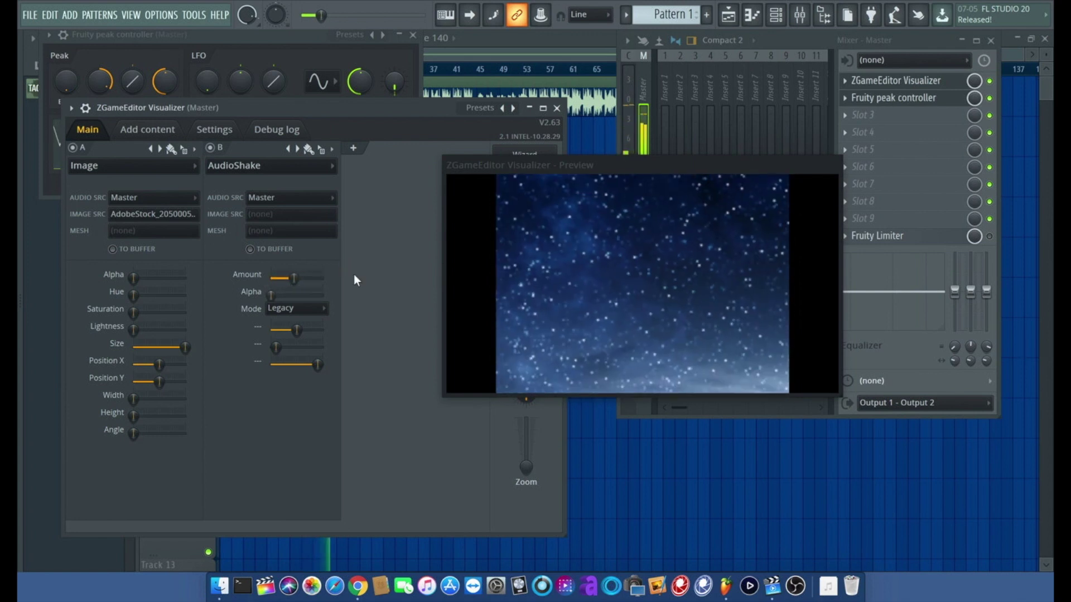
Turn the peak controller's Peak VOL almost to zero and set TENSION low
{"action": "left_click", "coordinate": [915, 99]}
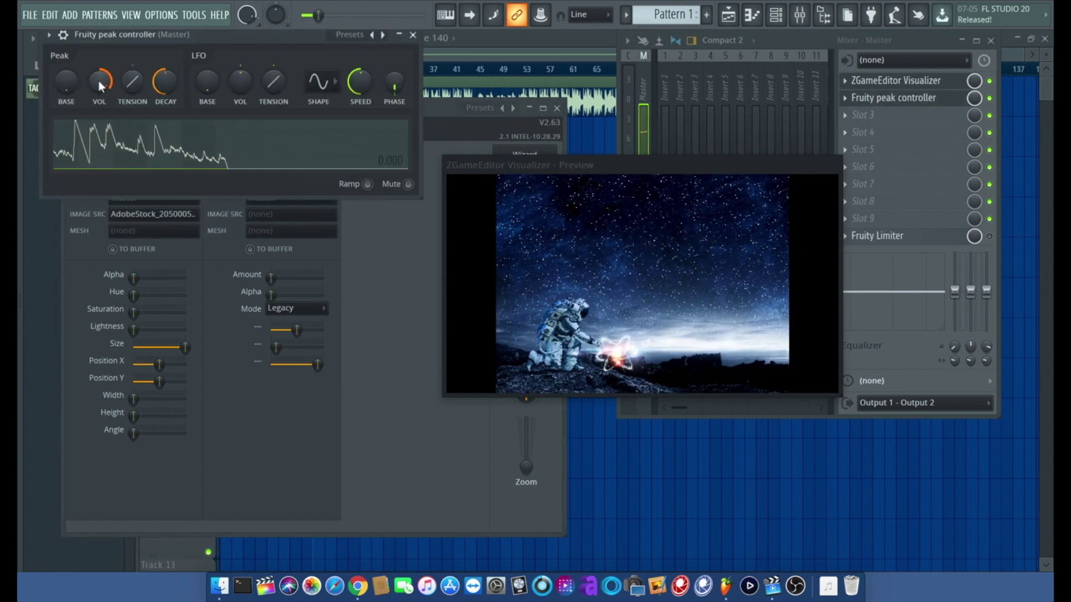
{"action": "left_click_drag", "start_coordinate": [98, 79], "coordinate": [99, 77]}
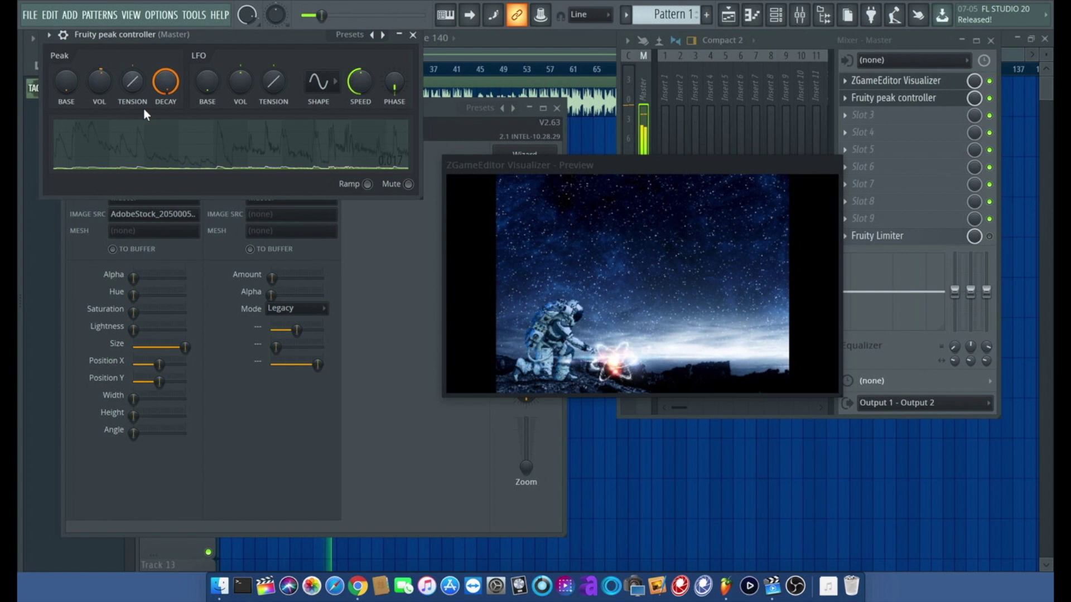
{"action": "left_click_drag", "start_coordinate": [128, 82], "coordinate": [129, 53]}
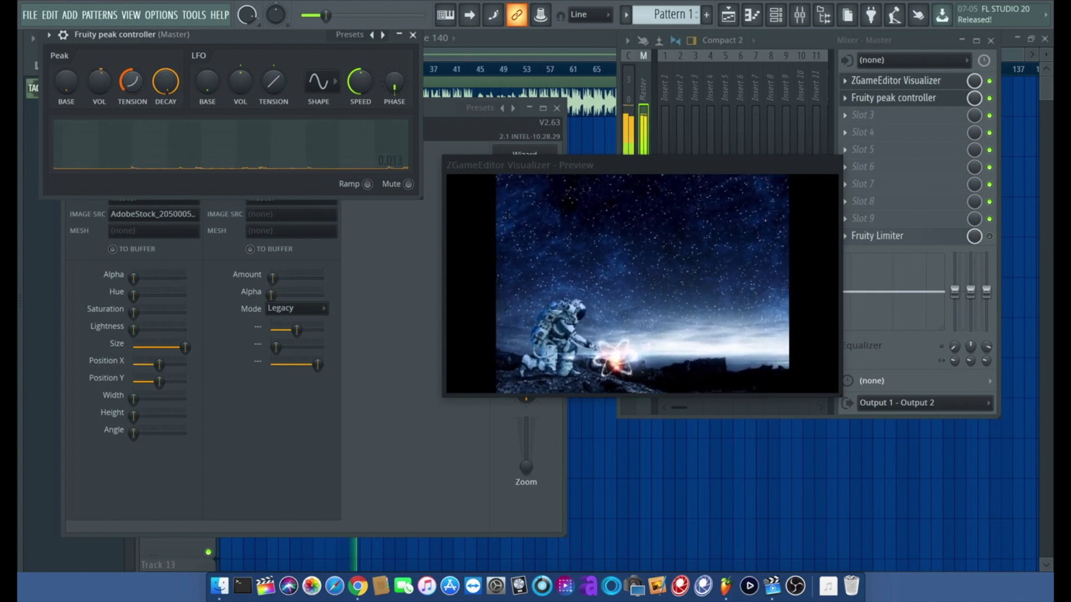
{"action": "mouse_move", "coordinate": [126, 80]}
{"action": "left_mouse_down"}
{"action": "mouse_move", "coordinate": [126, 98]}
{"action": "mouse_move", "coordinate": [126, 61]}
{"action": "left_mouse_up"}
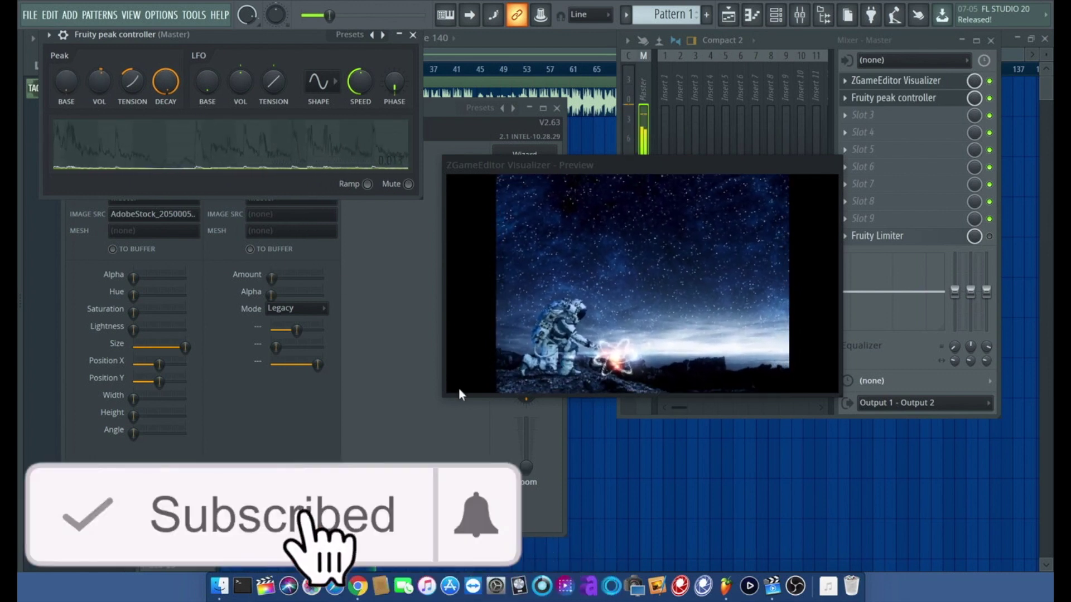
Resize and reposition the preview window to uncover the mixer
{"action": "left_click_drag", "start_coordinate": [443, 396], "coordinate": [238, 513]}
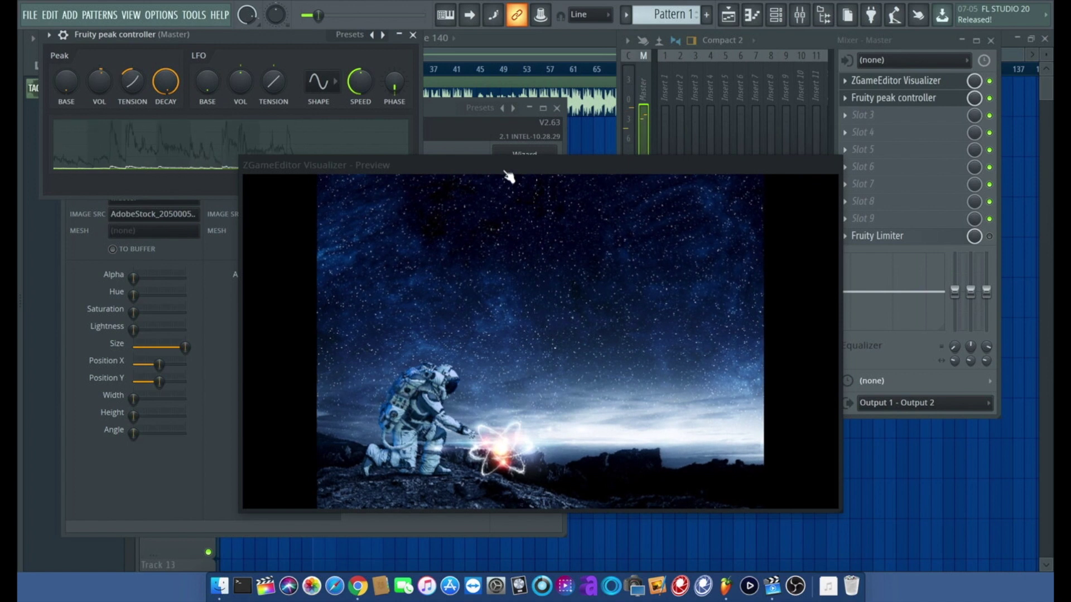
{"action": "left_click_drag", "start_coordinate": [507, 167], "coordinate": [586, 79]}
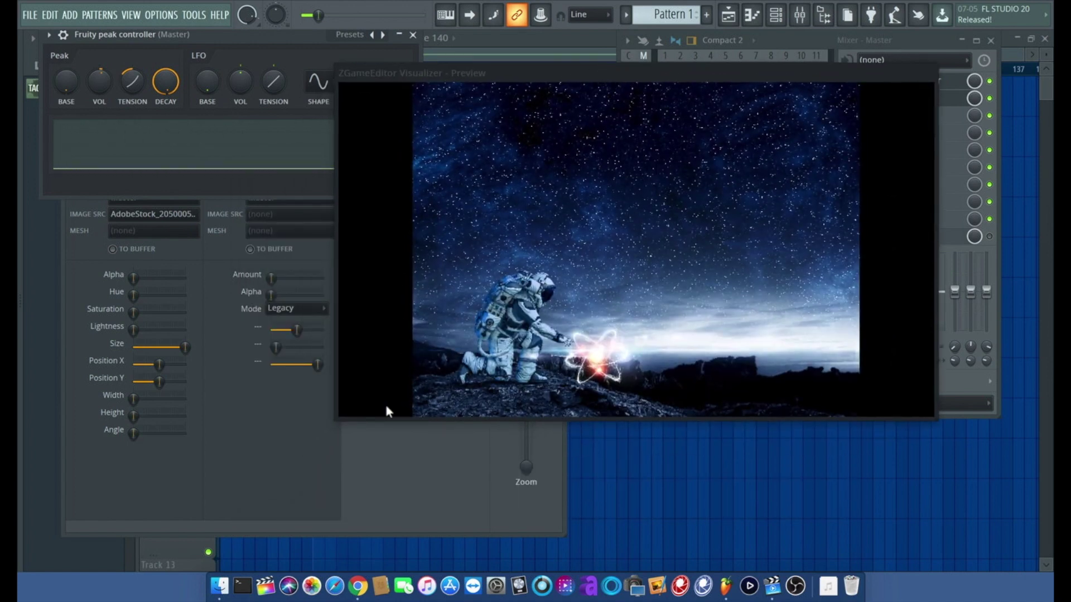
{"action": "left_click_drag", "start_coordinate": [334, 416], "coordinate": [559, 195]}
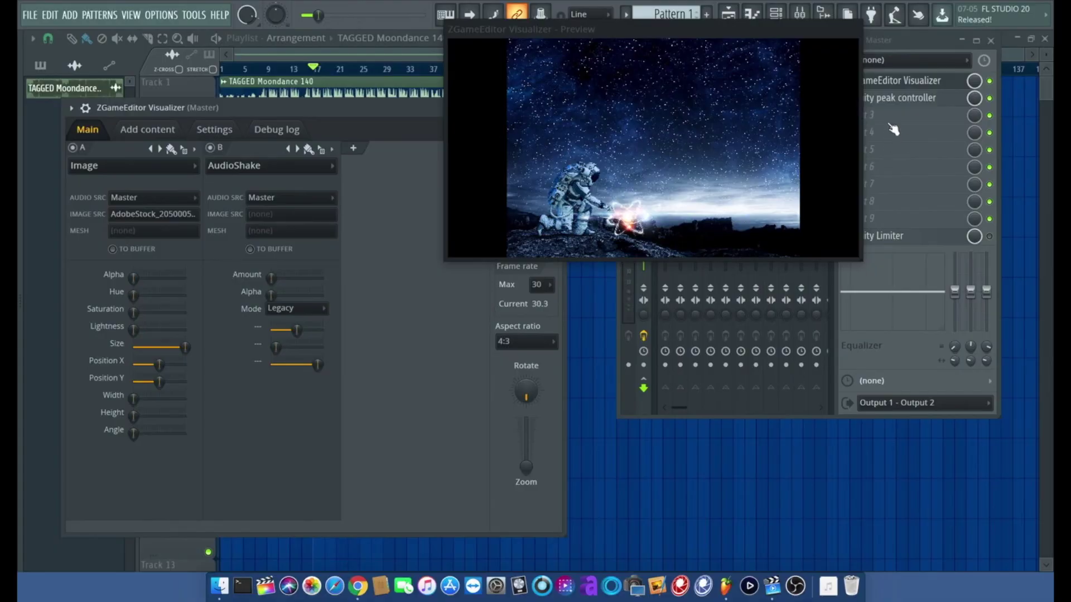
Load a second Fruity Peak Controller into Master slot 3
{"action": "left_click", "coordinate": [887, 117]}
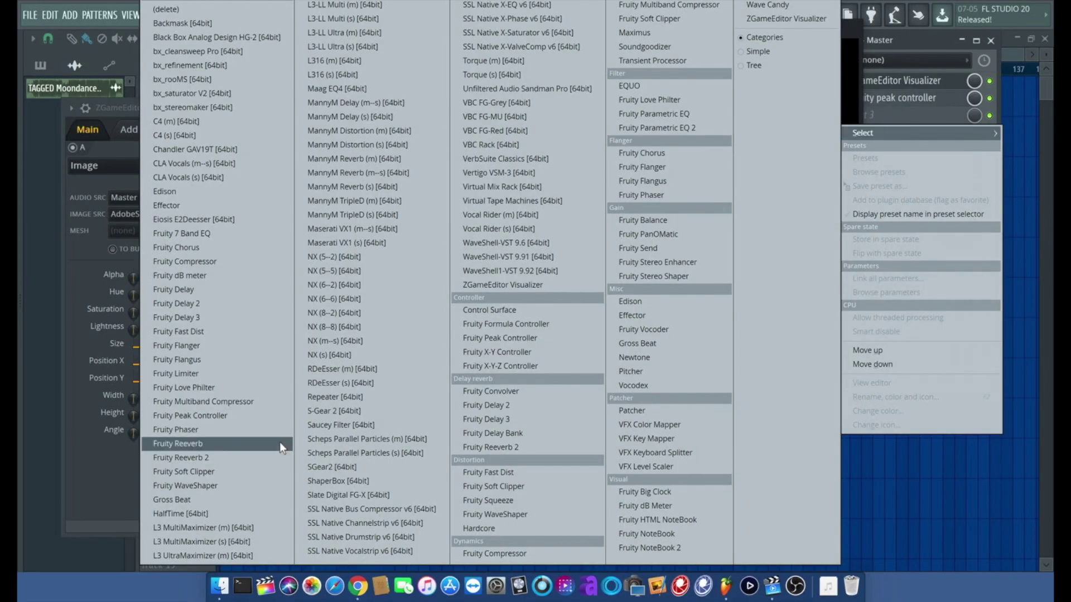
{"action": "left_click", "coordinate": [195, 416]}
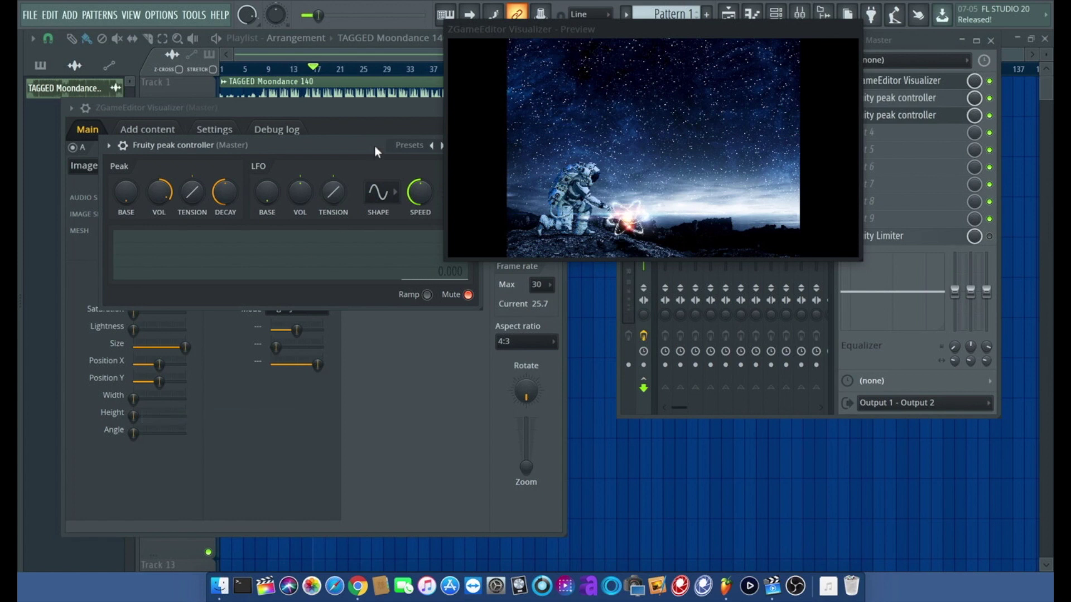
{"action": "left_click", "coordinate": [368, 109]}
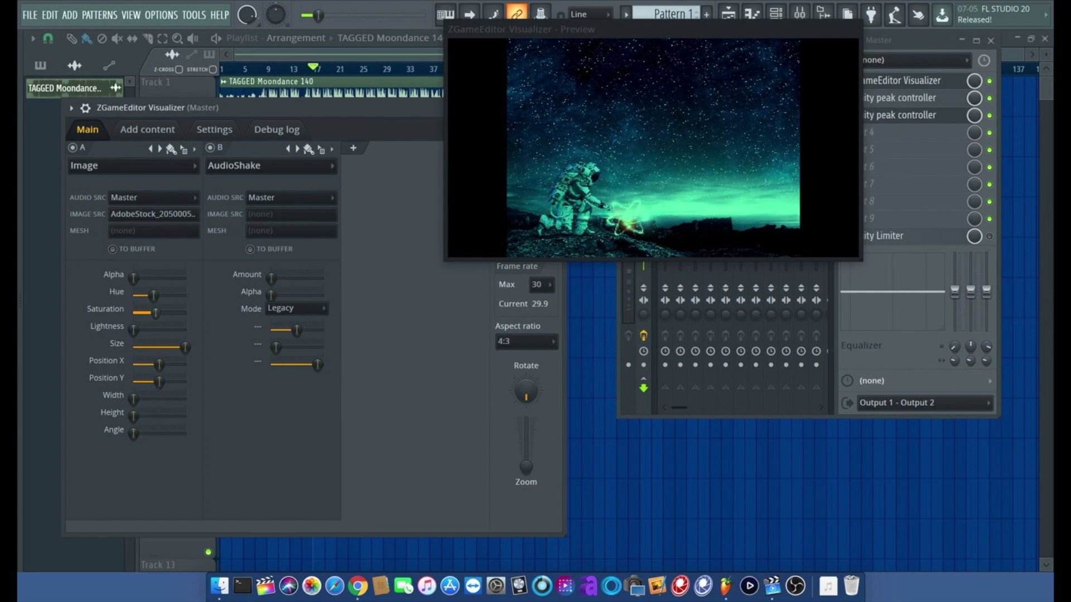
Link the Image layer's Saturation to the Peak ctrl - Peak+LFO internal controller
{"action": "right_click", "coordinate": [155, 315]}
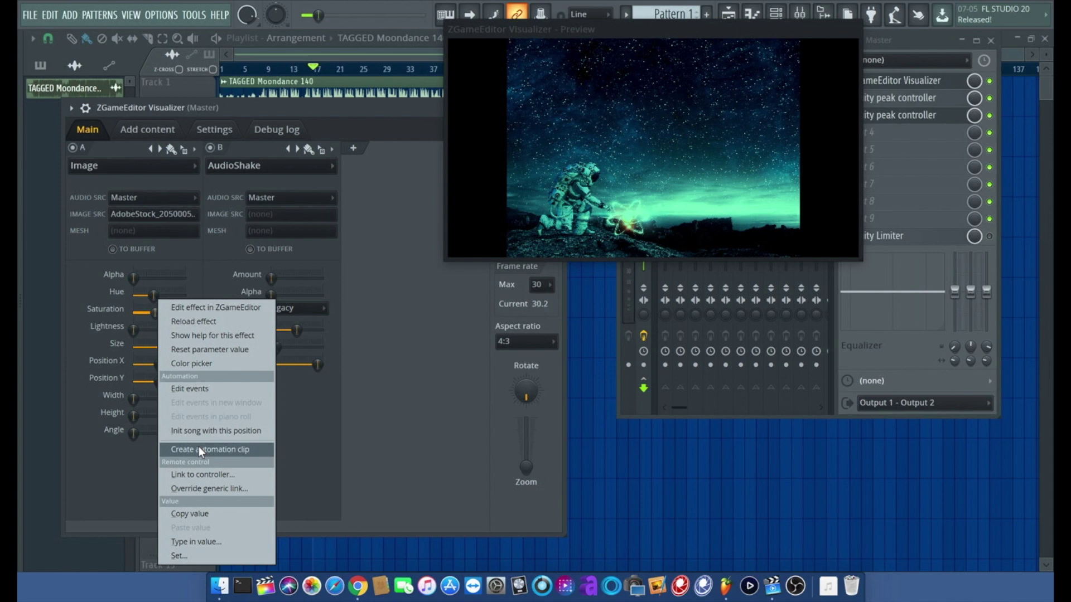
{"action": "left_click", "coordinate": [198, 474]}
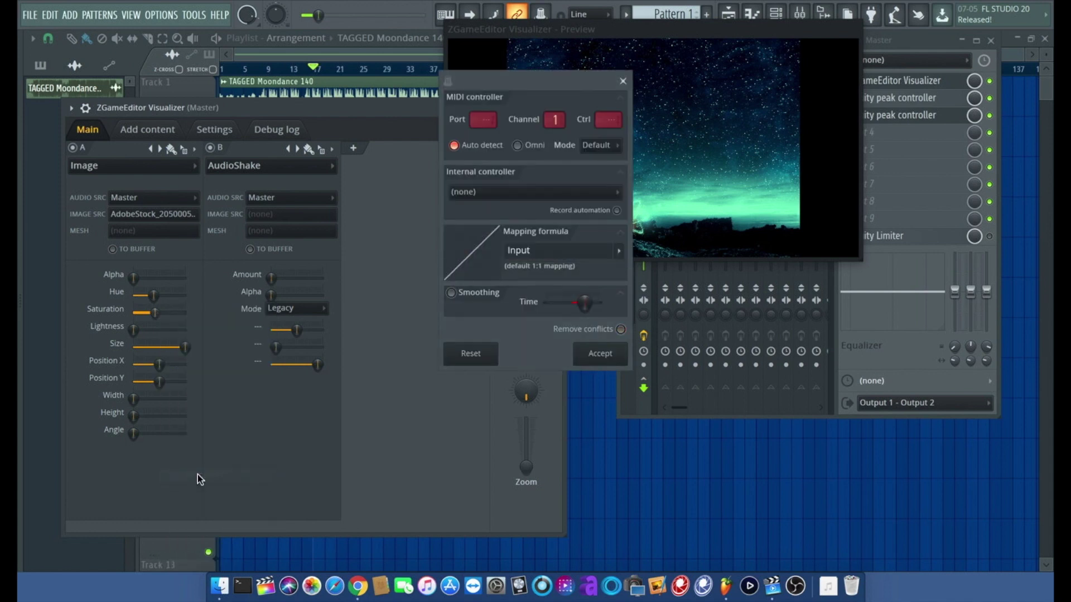
{"action": "left_click", "coordinate": [529, 192]}
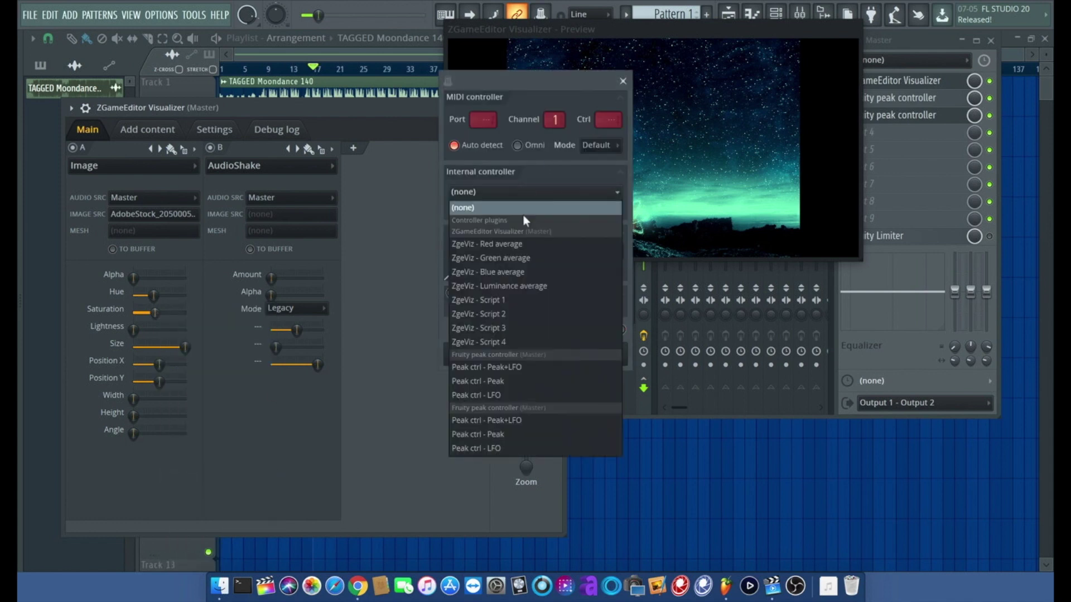
{"action": "left_click", "coordinate": [521, 421]}
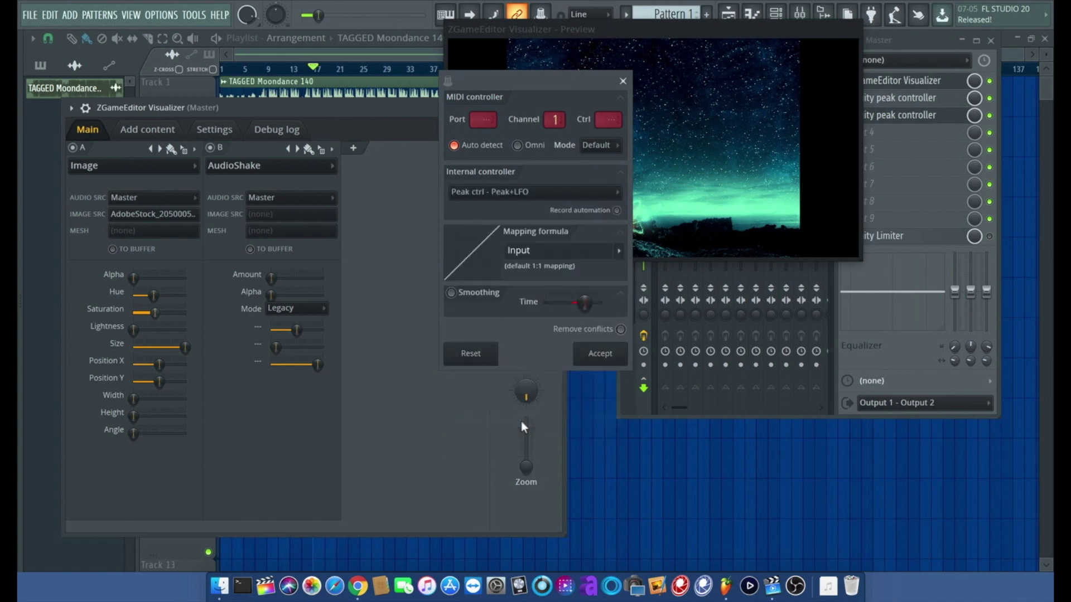
{"action": "left_click", "coordinate": [616, 353]}
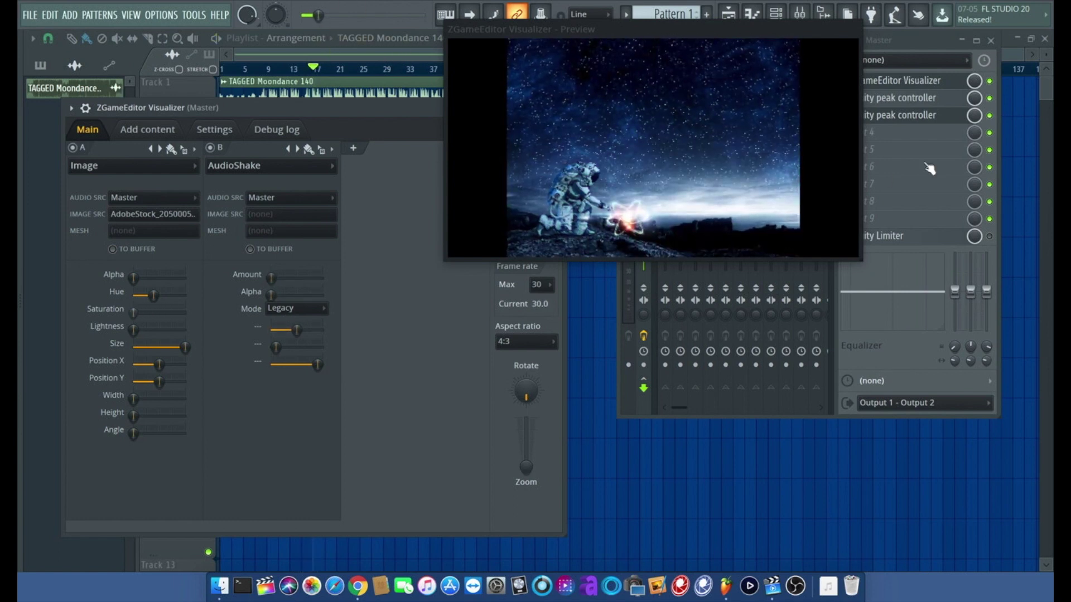
With playback running, turn the second peak controller's BASE down and enlarge the preview
{"action": "left_click", "coordinate": [959, 116]}
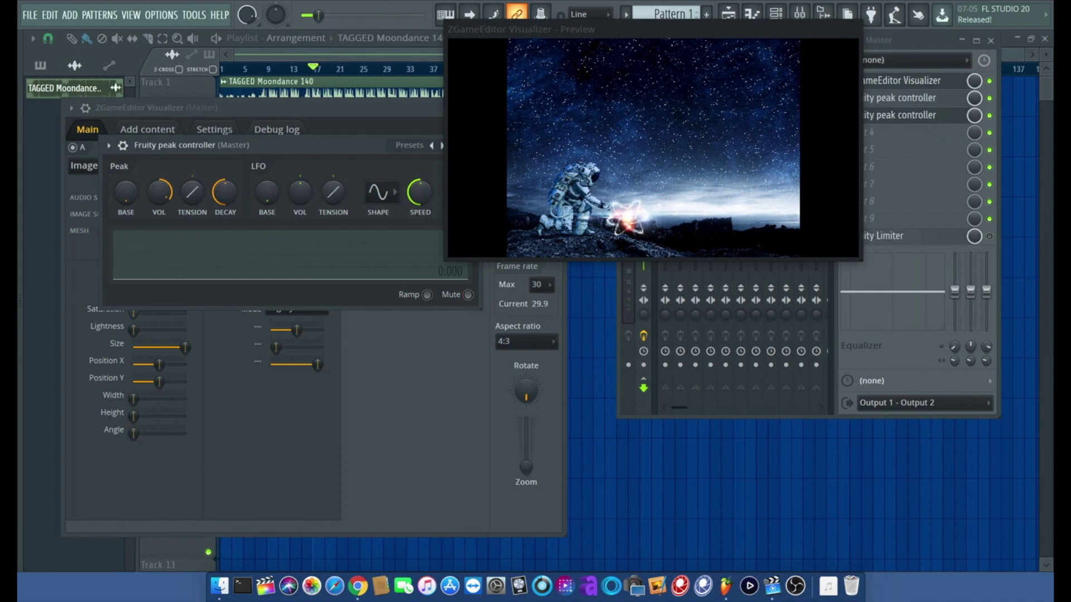
{"action": "key", "text": "space"}
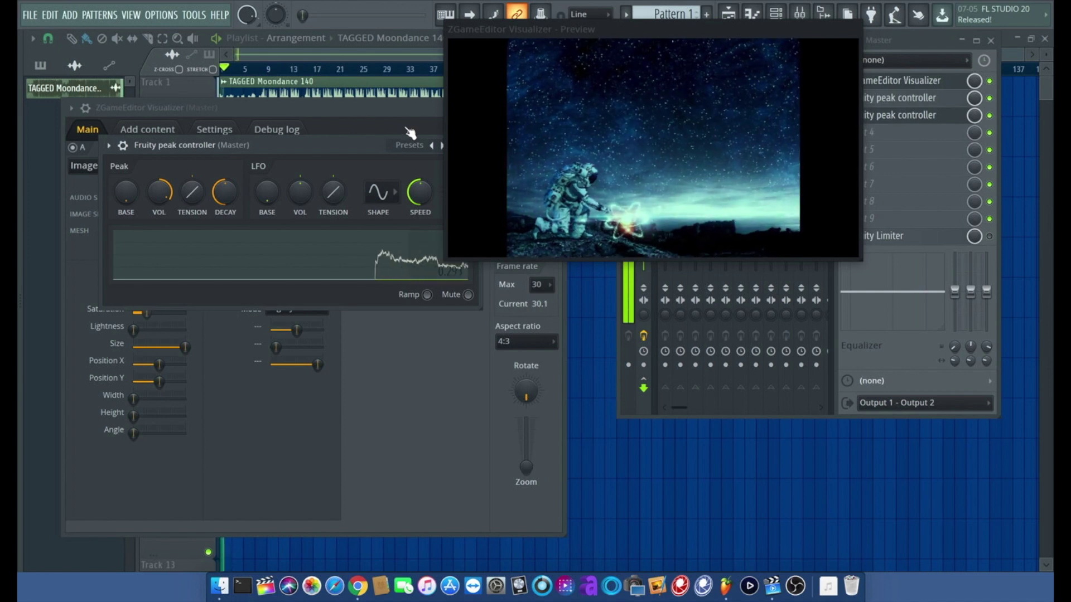
{"action": "left_click_drag", "start_coordinate": [357, 144], "coordinate": [406, 285]}
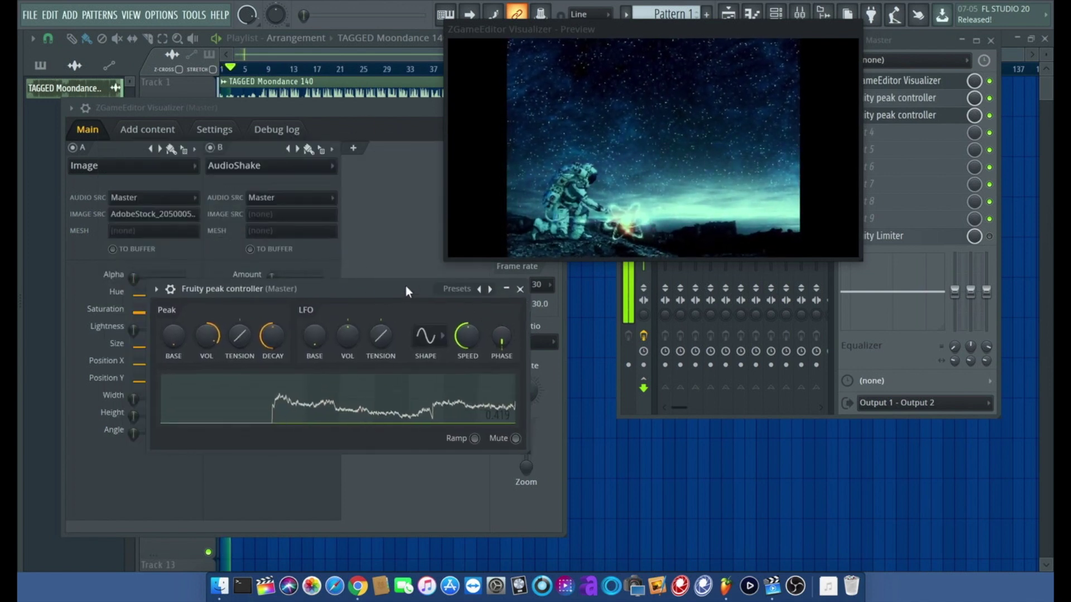
{"action": "mouse_move", "coordinate": [170, 349]}
{"action": "left_mouse_down"}
{"action": "mouse_move", "coordinate": [172, 316]}
{"action": "mouse_move", "coordinate": [172, 369]}
{"action": "left_mouse_up"}
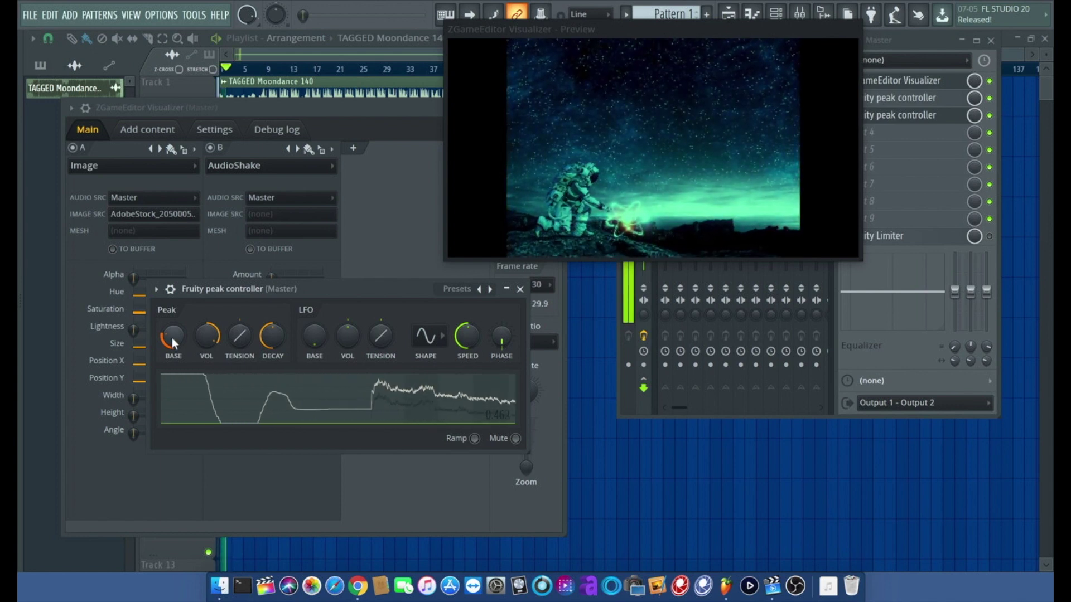
{"action": "scroll", "coordinate": [209, 333], "scroll_direction": "down", "scroll_amount": 5}
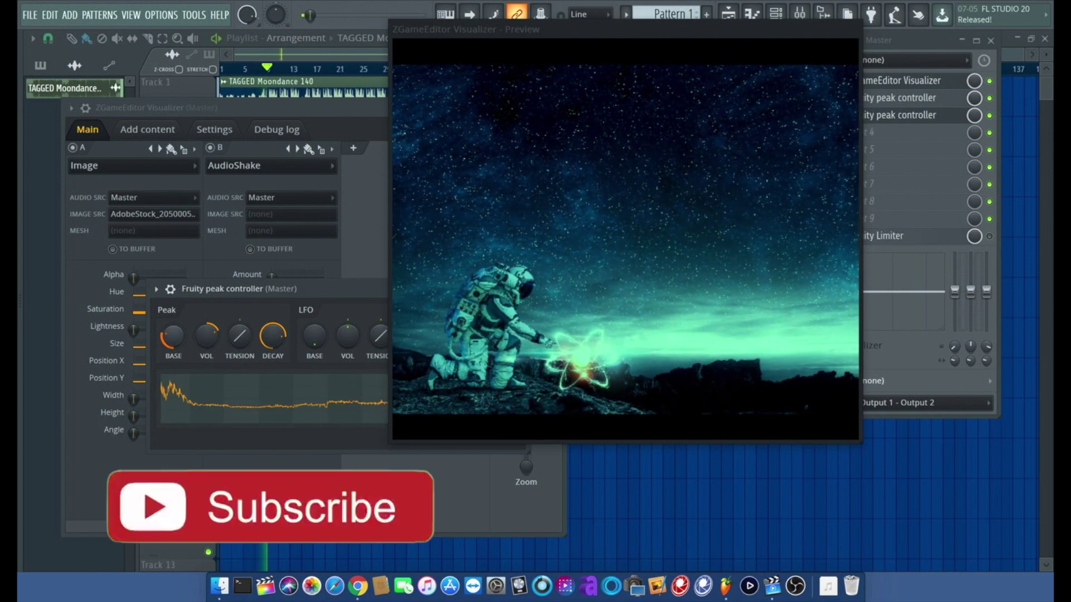
{"action": "scroll", "coordinate": [172, 336], "scroll_direction": "down", "scroll_amount": 5}
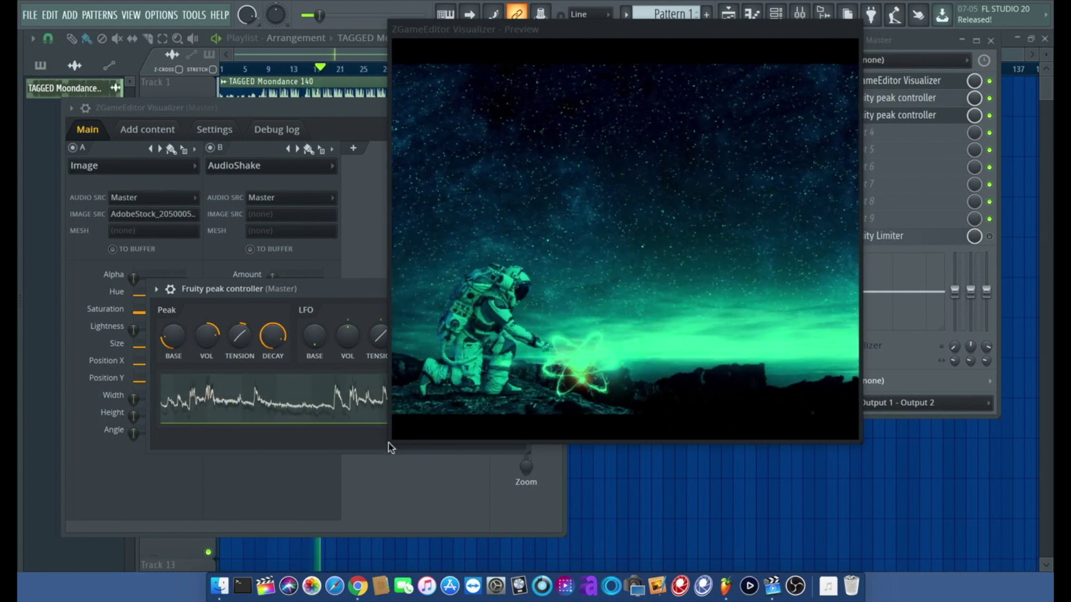
{"action": "left_click_drag", "start_coordinate": [388, 443], "coordinate": [171, 483]}
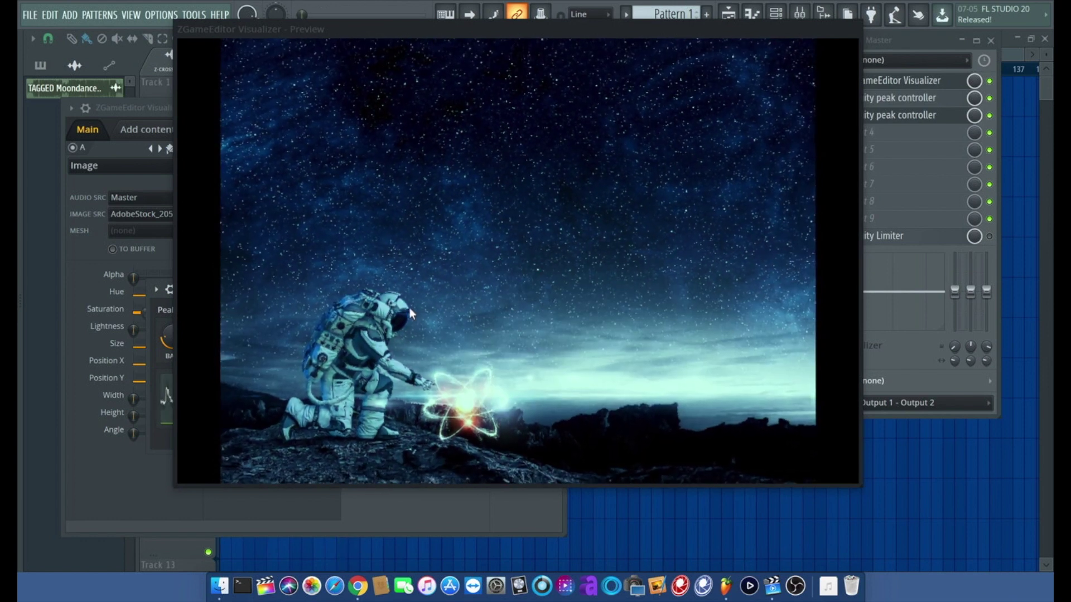
Set visualizer layer C's effect to Image
{"action": "left_click_drag", "start_coordinate": [524, 33], "coordinate": [756, 16]}
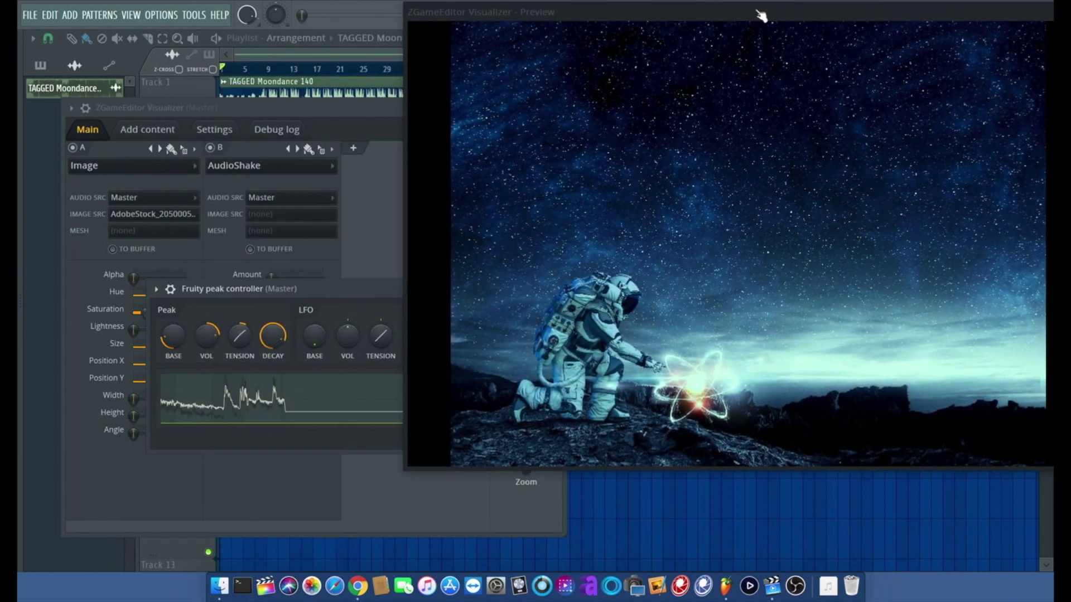
{"action": "left_click", "coordinate": [359, 153]}
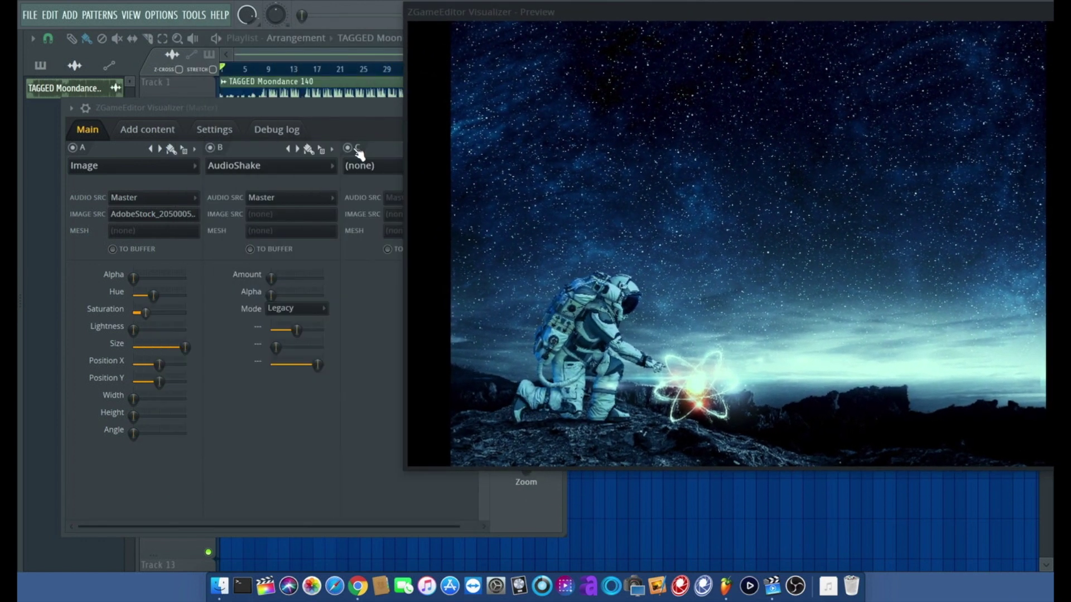
{"action": "left_click", "coordinate": [386, 169]}
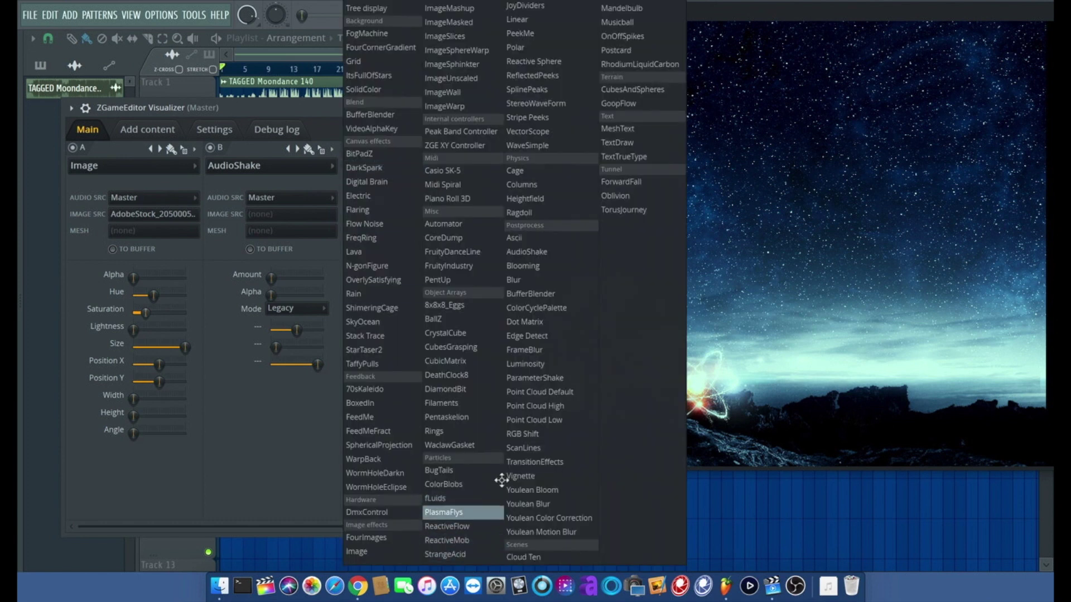
{"action": "left_click", "coordinate": [357, 552]}
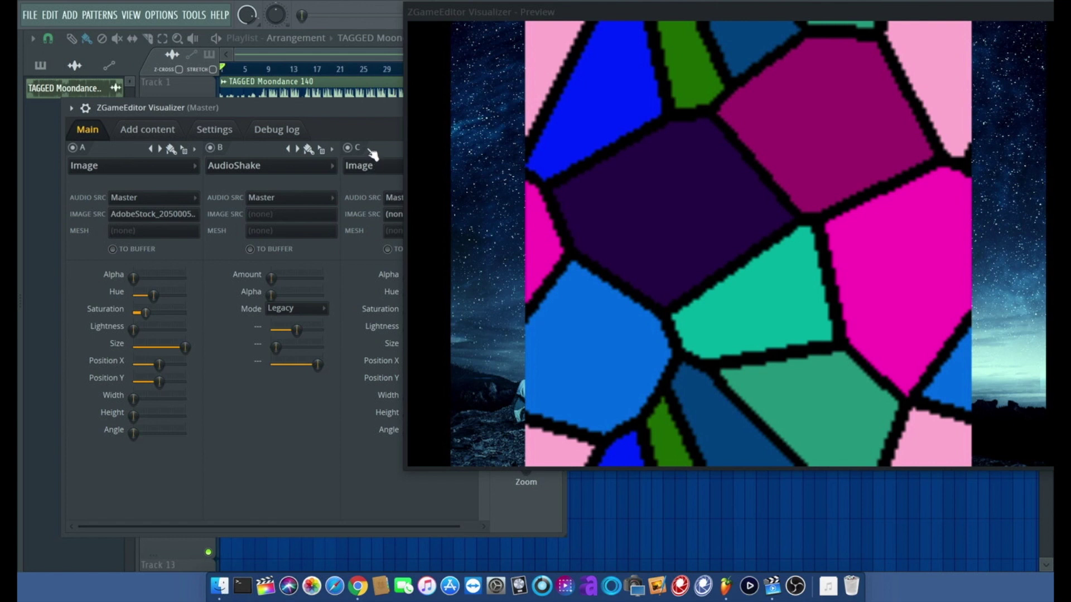
Add Mode Keys.png from the Desktop to the visualizer's image library
{"action": "left_click", "coordinate": [152, 132]}
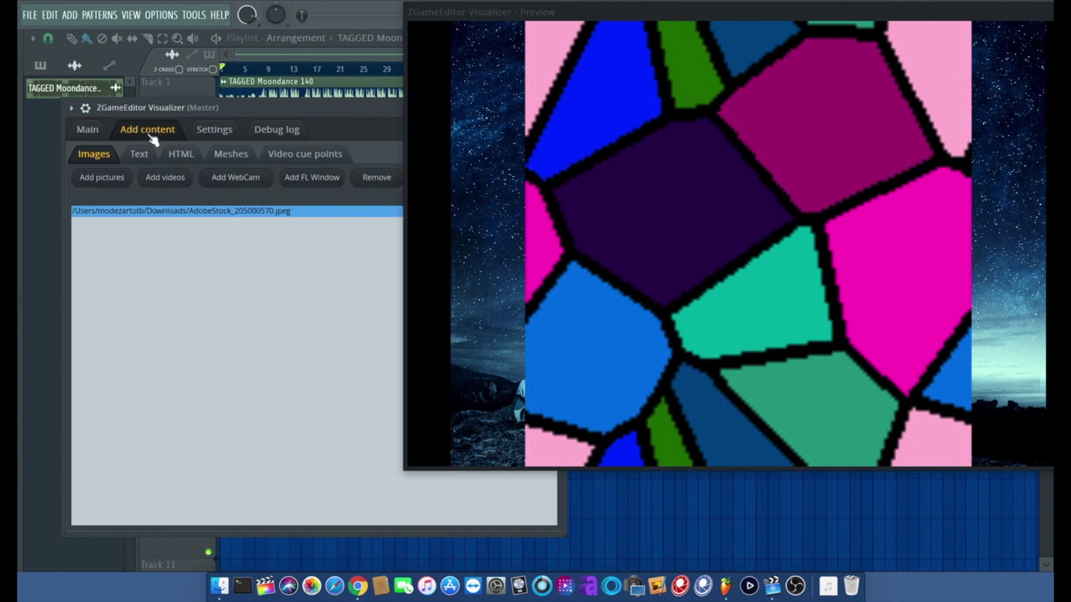
{"action": "left_click", "coordinate": [102, 178]}
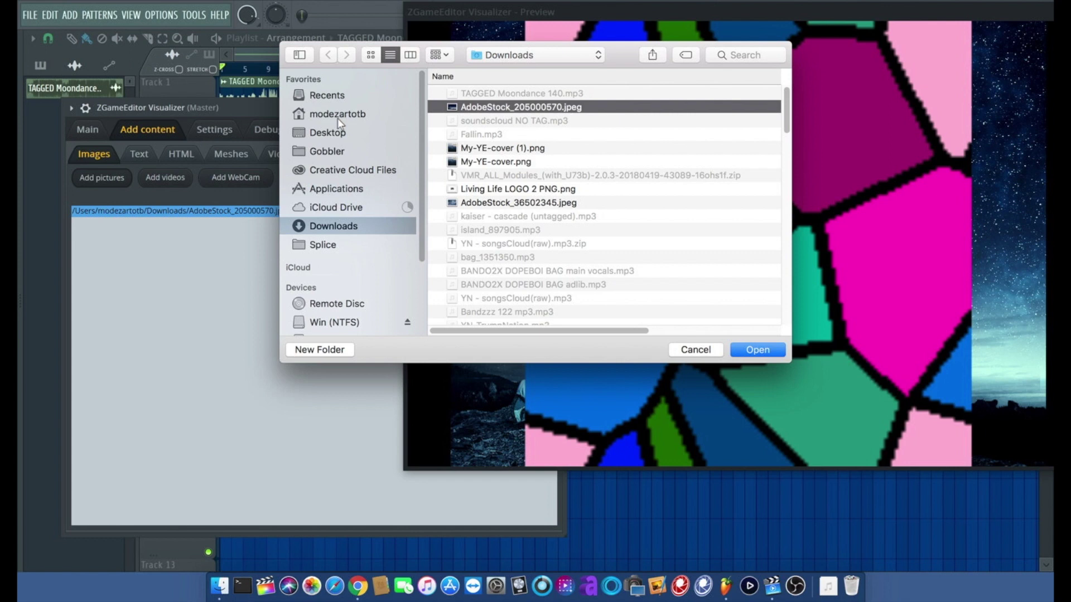
{"action": "left_click", "coordinate": [334, 137]}
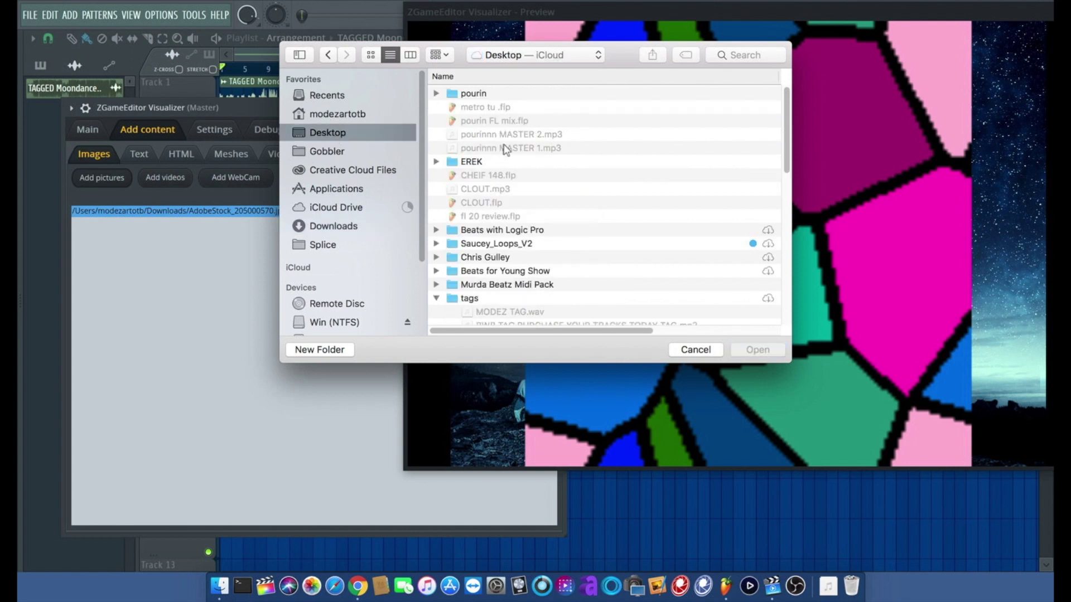
{"action": "scroll", "coordinate": [504, 144], "scroll_direction": "down", "scroll_amount": 10}
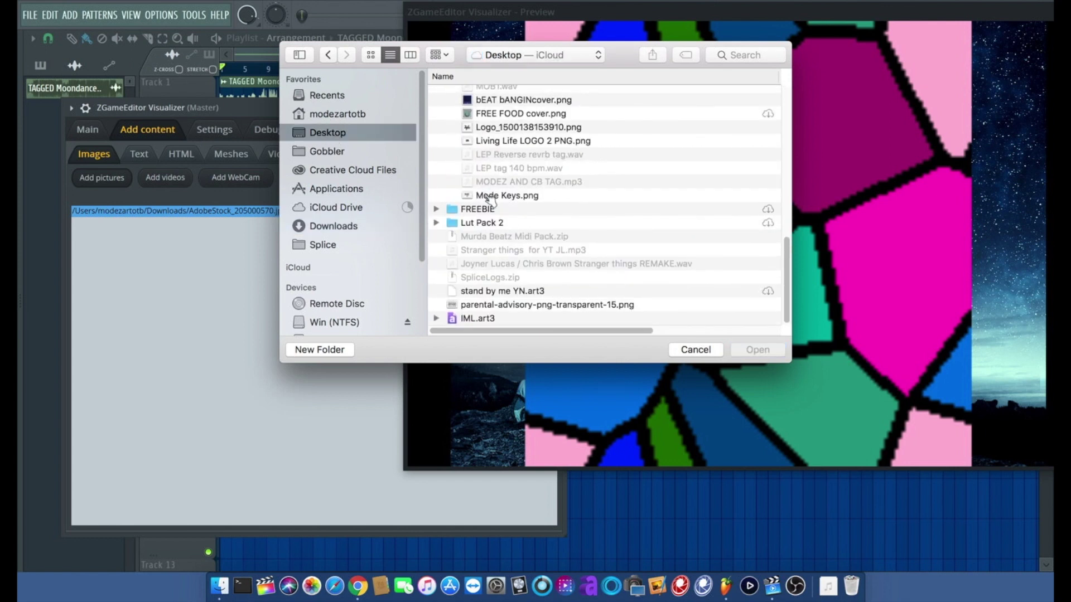
{"action": "double_click", "coordinate": [490, 196]}
Set layer C's Image Src to Mode Keys.png
{"action": "left_click", "coordinate": [89, 130]}
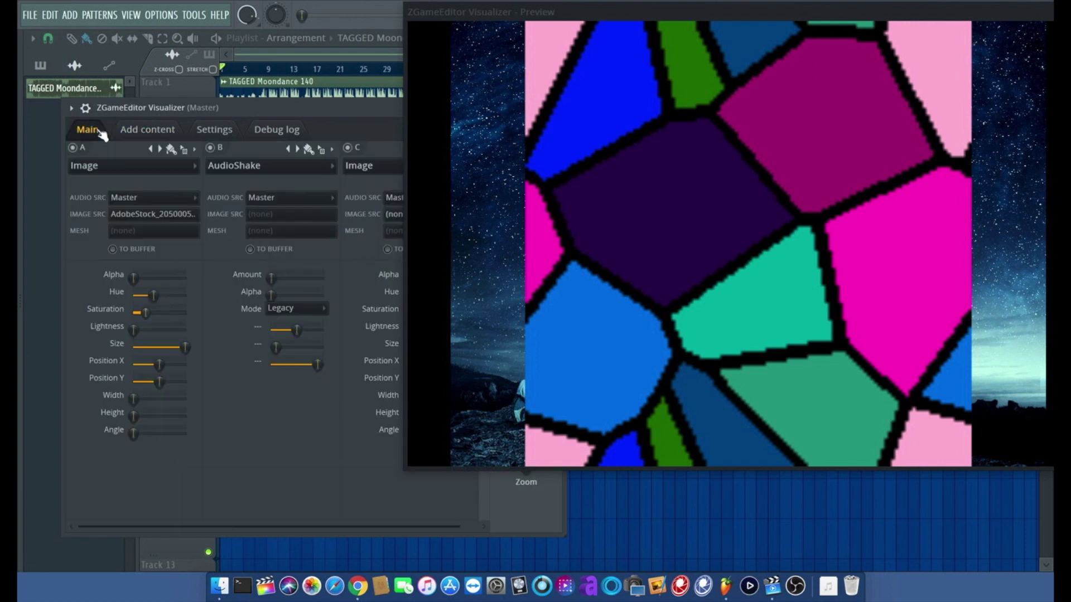
{"action": "left_click", "coordinate": [393, 216]}
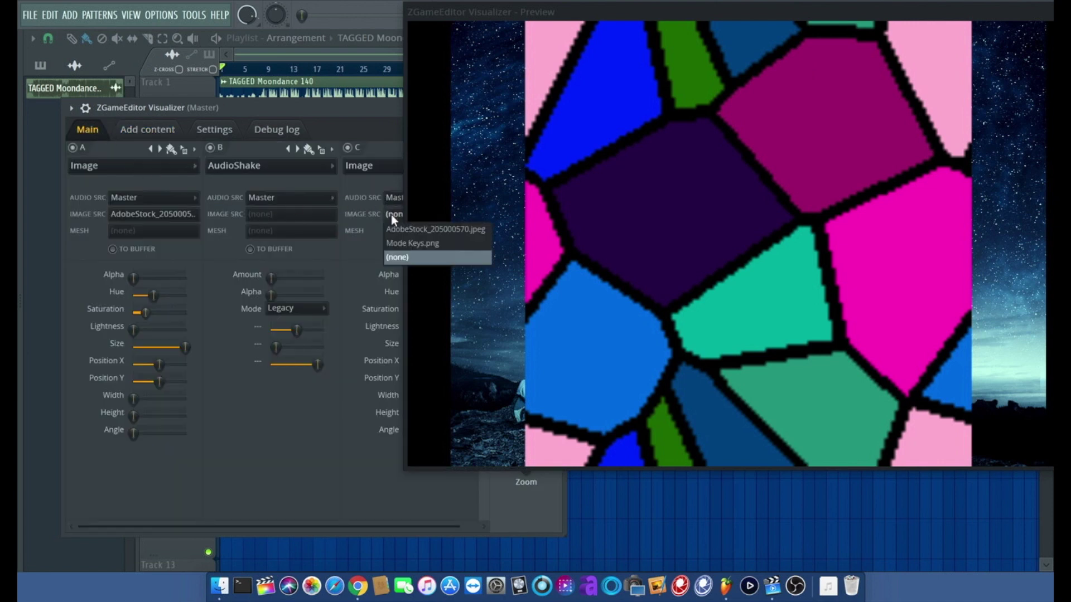
{"action": "left_click", "coordinate": [407, 243]}
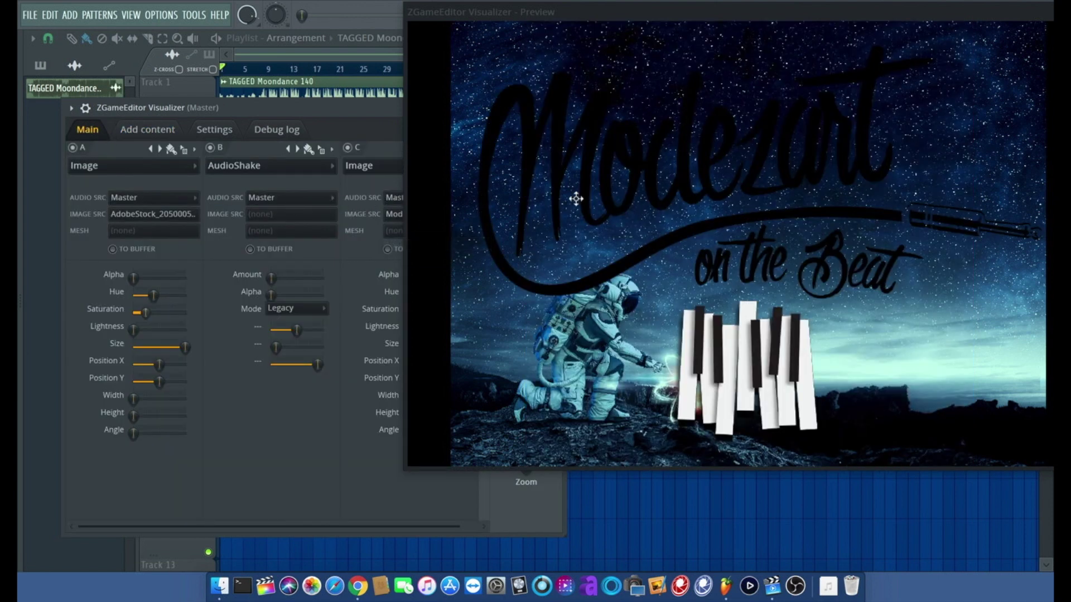
Shrink the Modezart logo and shift it toward the right of the astronaut scene
{"action": "left_click_drag", "start_coordinate": [614, 21], "coordinate": [587, 39]}
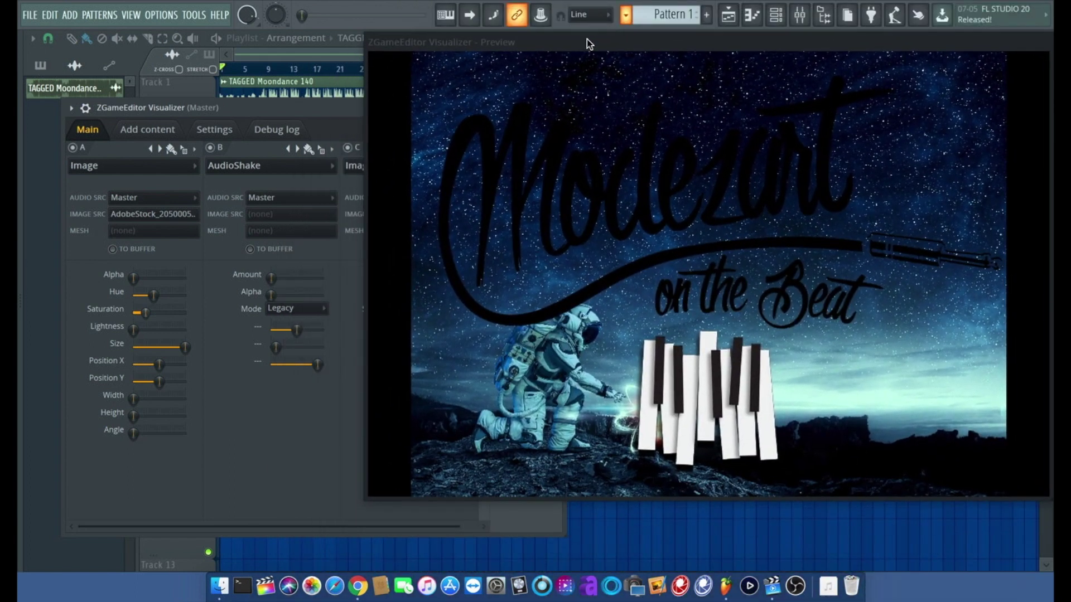
{"action": "left_click_drag", "start_coordinate": [367, 498], "coordinate": [585, 363]}
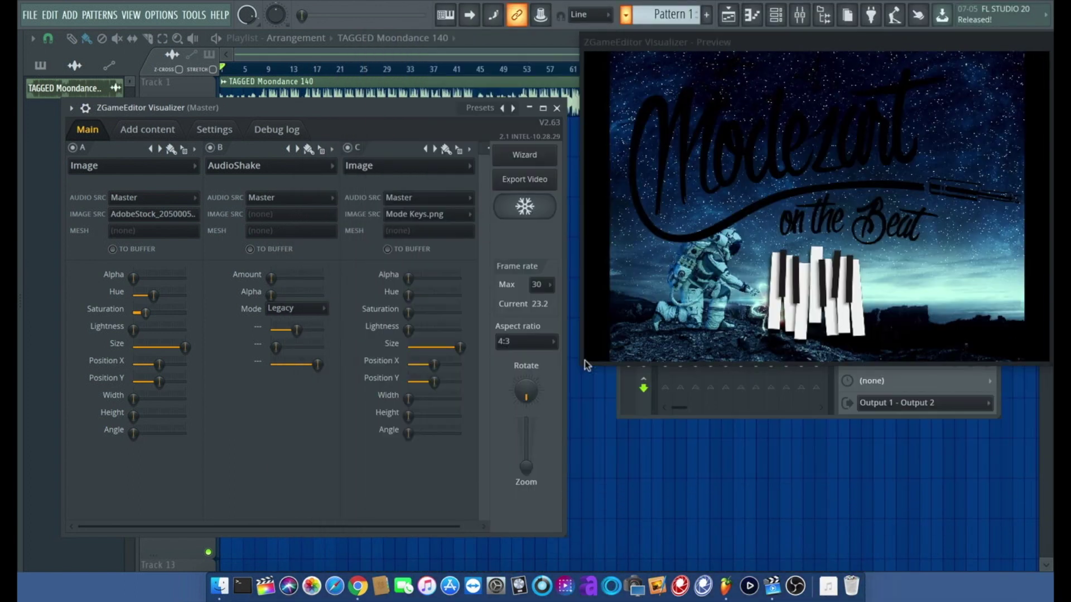
{"action": "left_click_drag", "start_coordinate": [452, 350], "coordinate": [438, 350]}
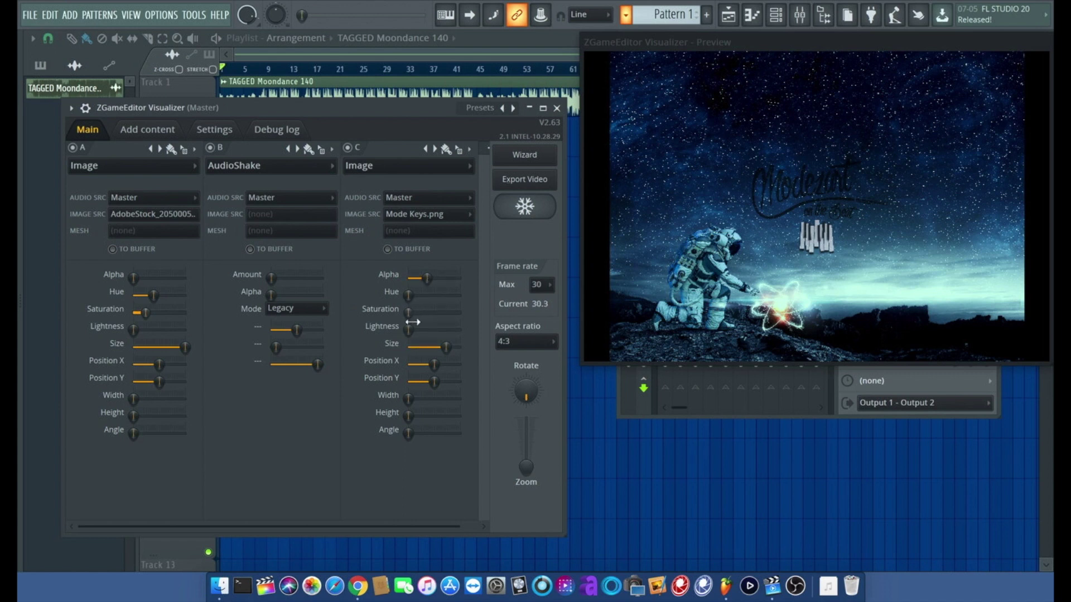
{"action": "mouse_move", "coordinate": [436, 364]}
{"action": "left_mouse_down"}
{"action": "mouse_move", "coordinate": [448, 365]}
{"action": "mouse_move", "coordinate": [448, 347]}
{"action": "mouse_move", "coordinate": [437, 384]}
{"action": "mouse_move", "coordinate": [449, 364]}
{"action": "left_mouse_up"}
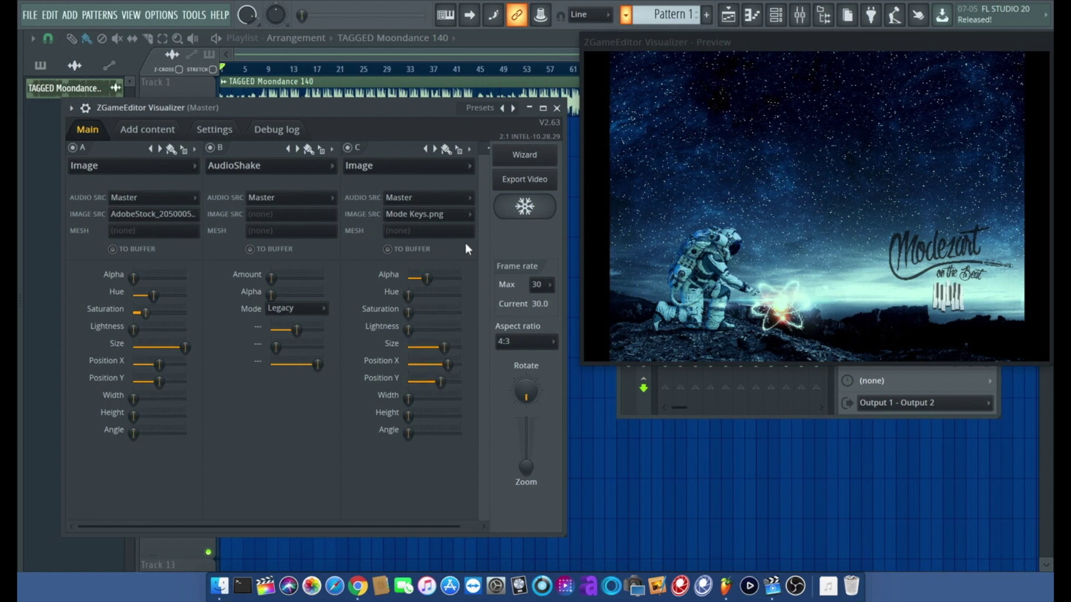
Add a fourth layer D and set its effect to Polar
{"action": "left_click", "coordinate": [489, 150]}
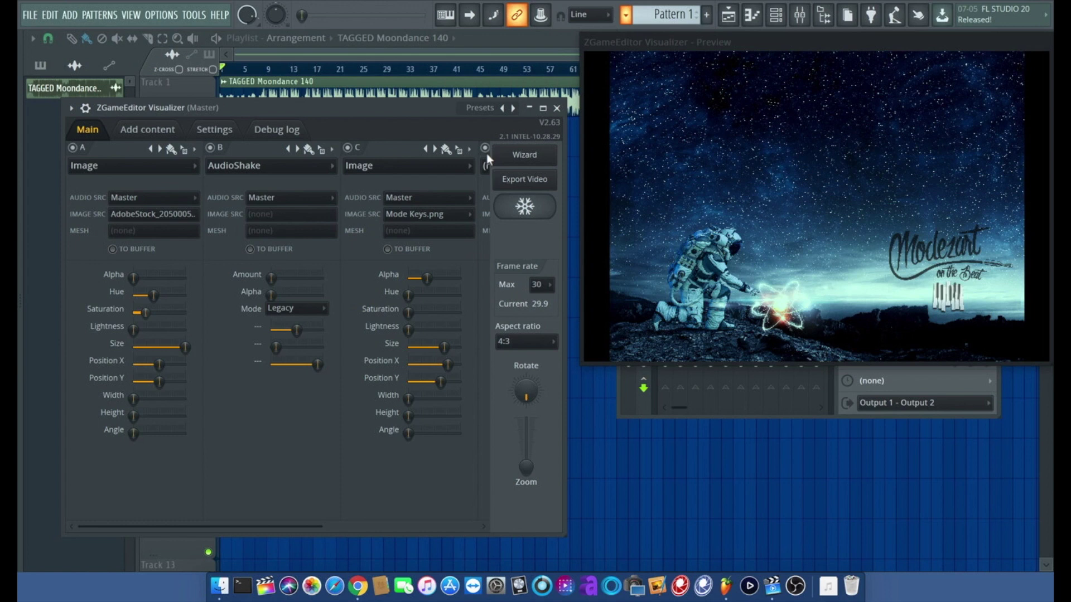
{"action": "left_click_drag", "start_coordinate": [283, 533], "coordinate": [351, 526]}
{"action": "left_click", "coordinate": [437, 165]}
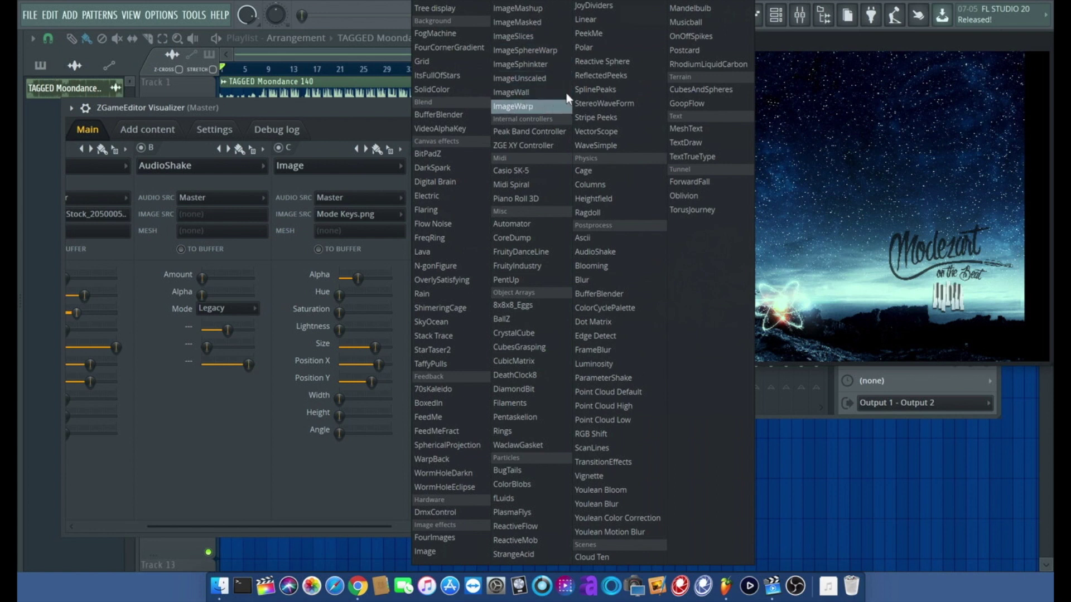
{"action": "left_click", "coordinate": [593, 49]}
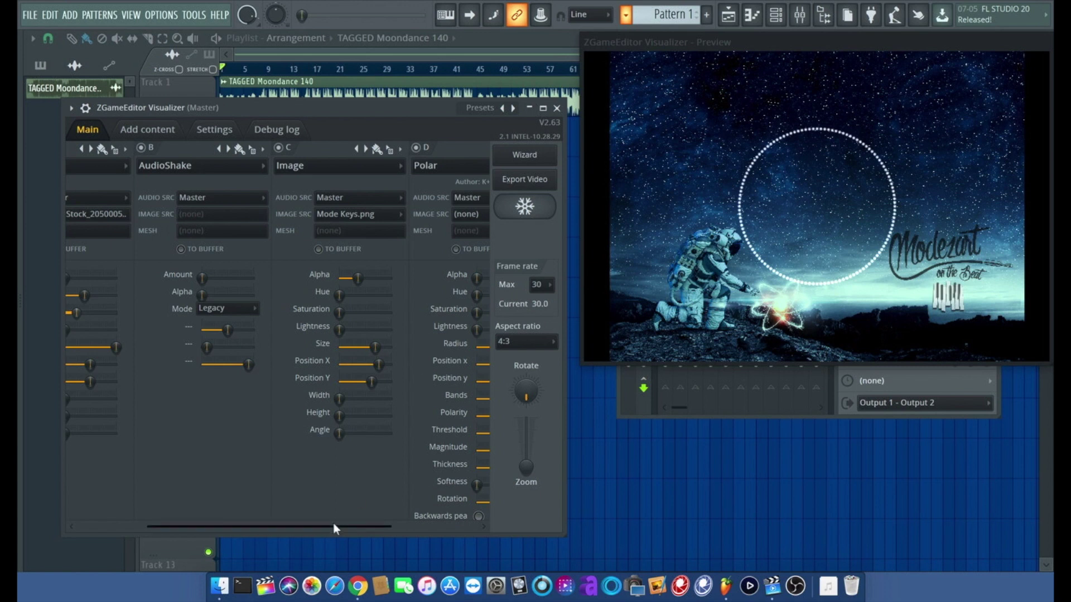
Adjust the Polar ring's Alpha and raise its Saturation to tint it blue
{"action": "left_click_drag", "start_coordinate": [333, 527], "coordinate": [403, 526]}
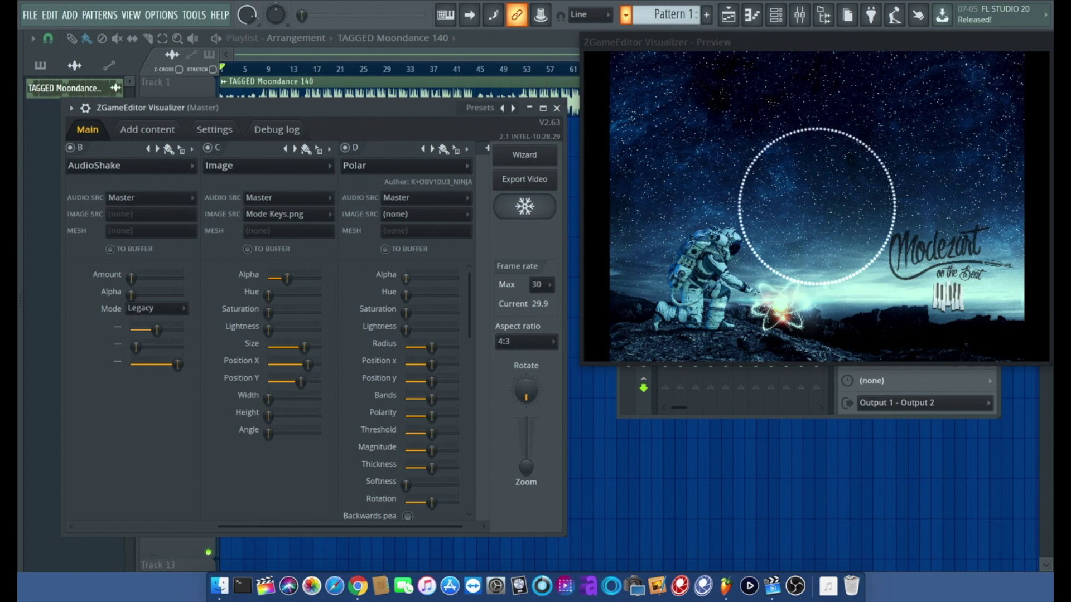
{"action": "left_click_drag", "start_coordinate": [407, 277], "coordinate": [436, 279]}
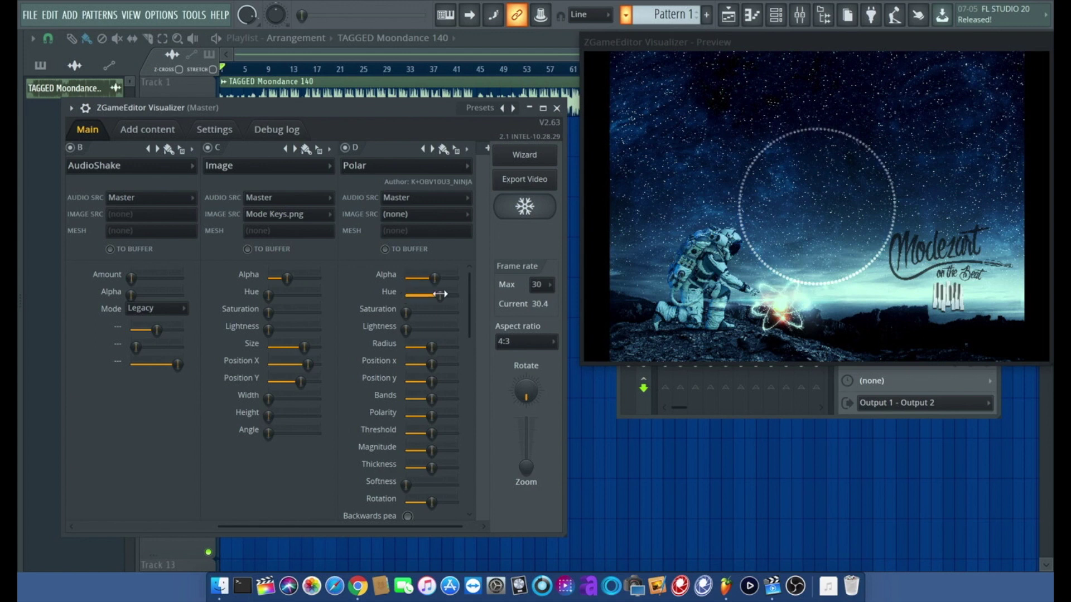
{"action": "left_click_drag", "start_coordinate": [413, 313], "coordinate": [453, 312]}
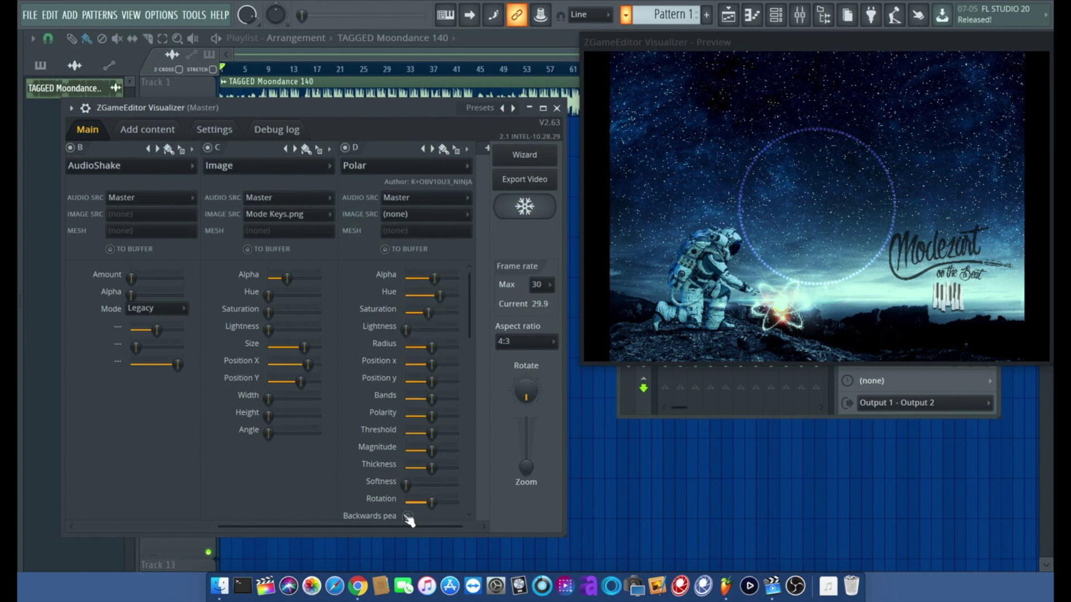
Play the song, set the ring's Polarity to minimum and increase its Bands
{"action": "key", "text": "space"}
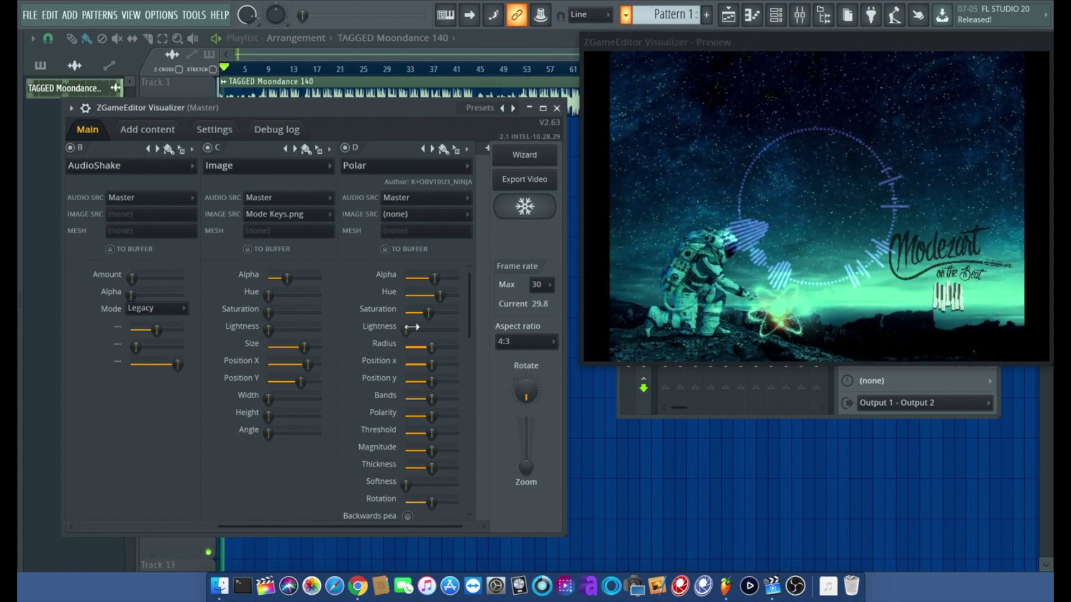
{"action": "left_click", "coordinate": [407, 517]}
{"action": "left_click", "coordinate": [407, 517]}
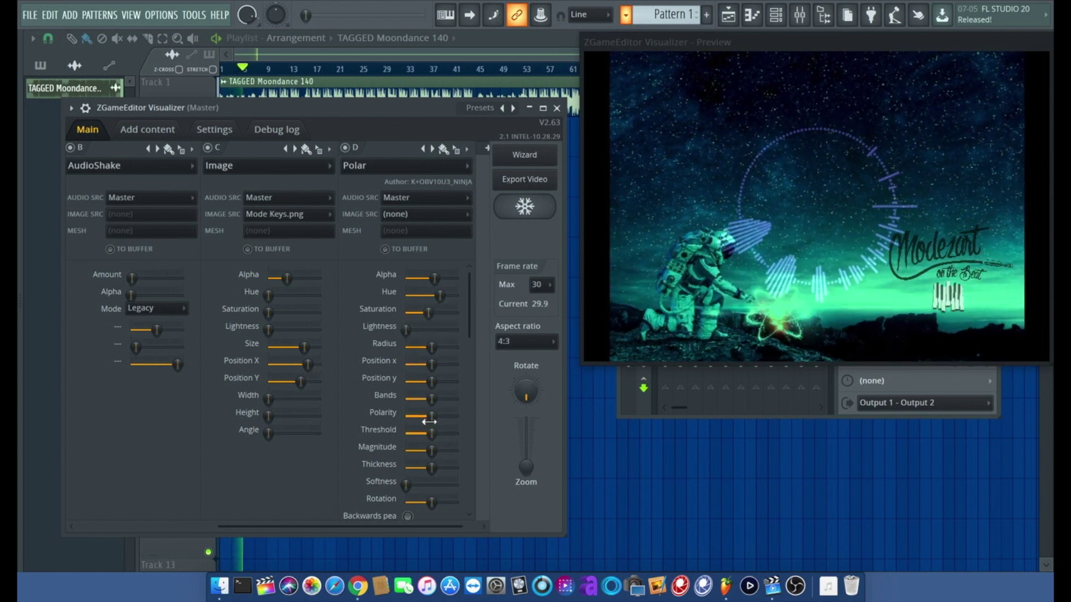
{"action": "left_click_drag", "start_coordinate": [430, 417], "coordinate": [405, 416]}
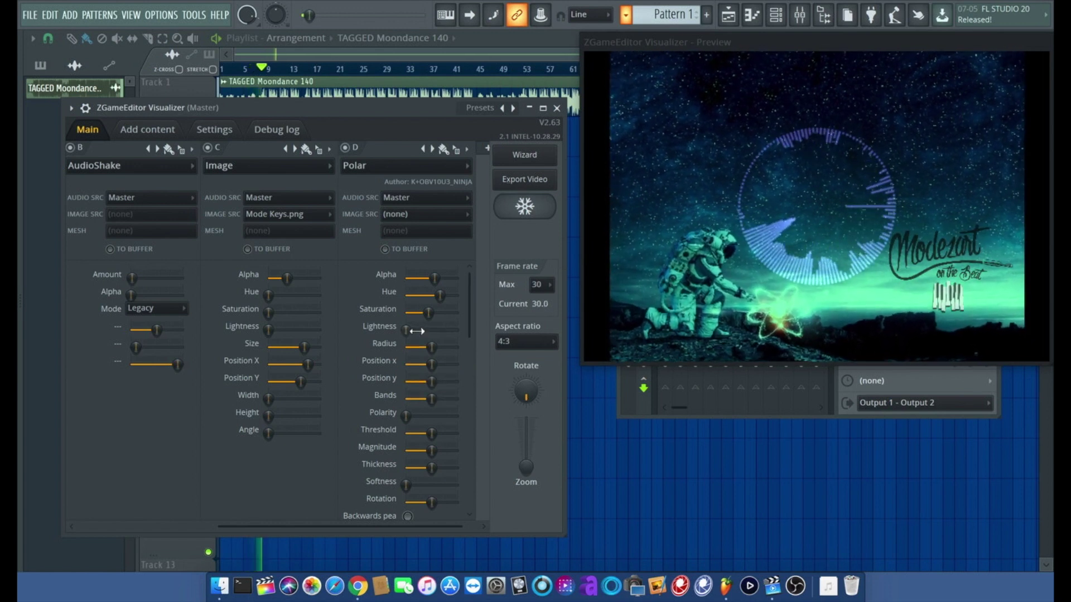
{"action": "left_click_drag", "start_coordinate": [424, 400], "coordinate": [421, 400]}
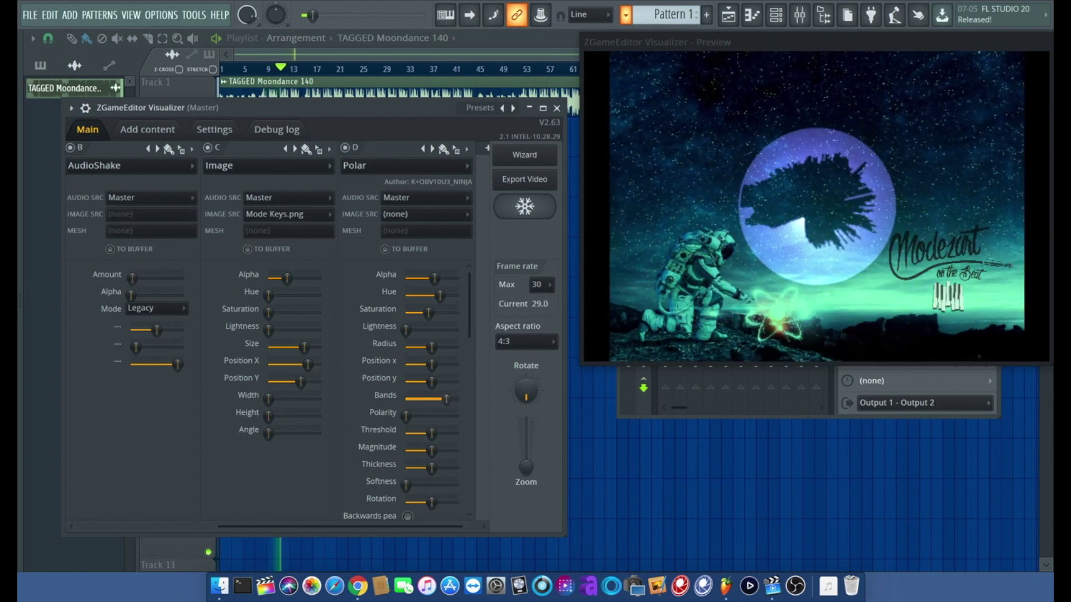
{"action": "left_click_drag", "start_coordinate": [421, 400], "coordinate": [432, 400]}
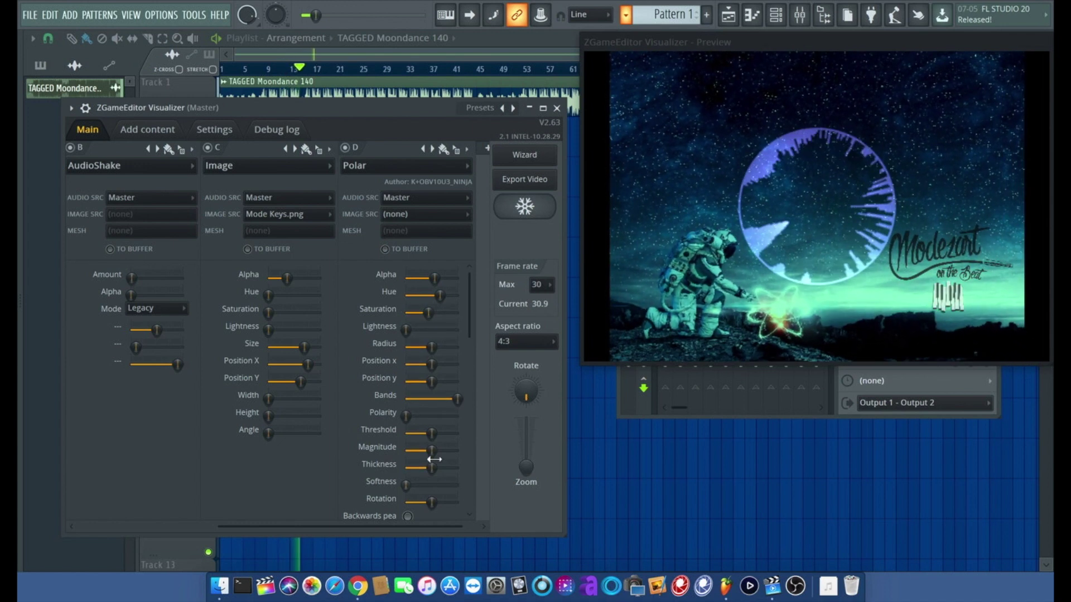
{"action": "scroll", "coordinate": [433, 384], "scroll_direction": "down", "scroll_amount": 5}
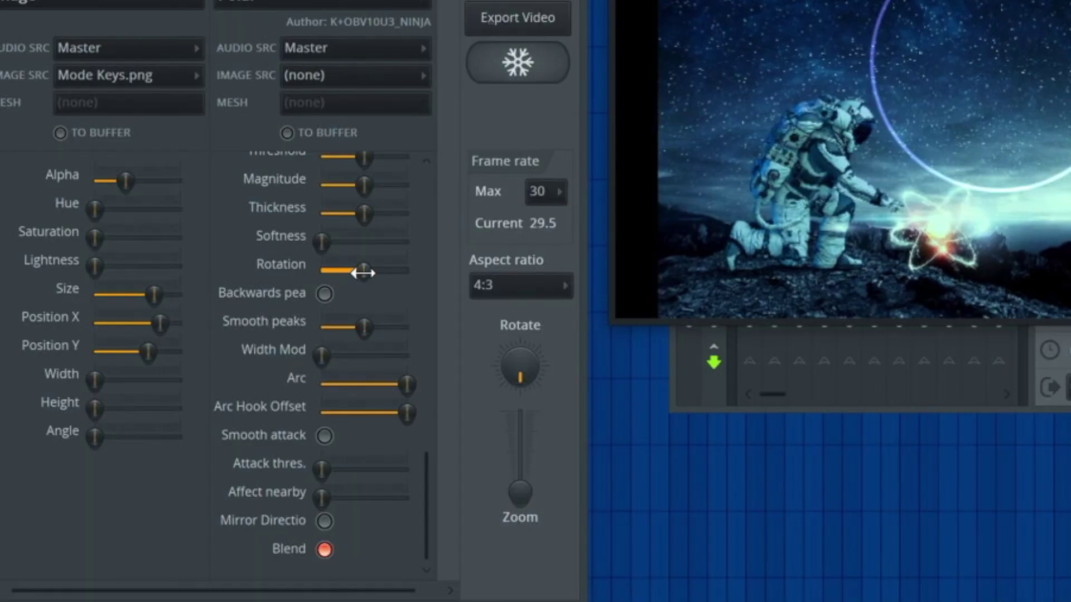
Create an automation clip for layer D's Rotation on Track 2
{"action": "right_click", "coordinate": [429, 336]}
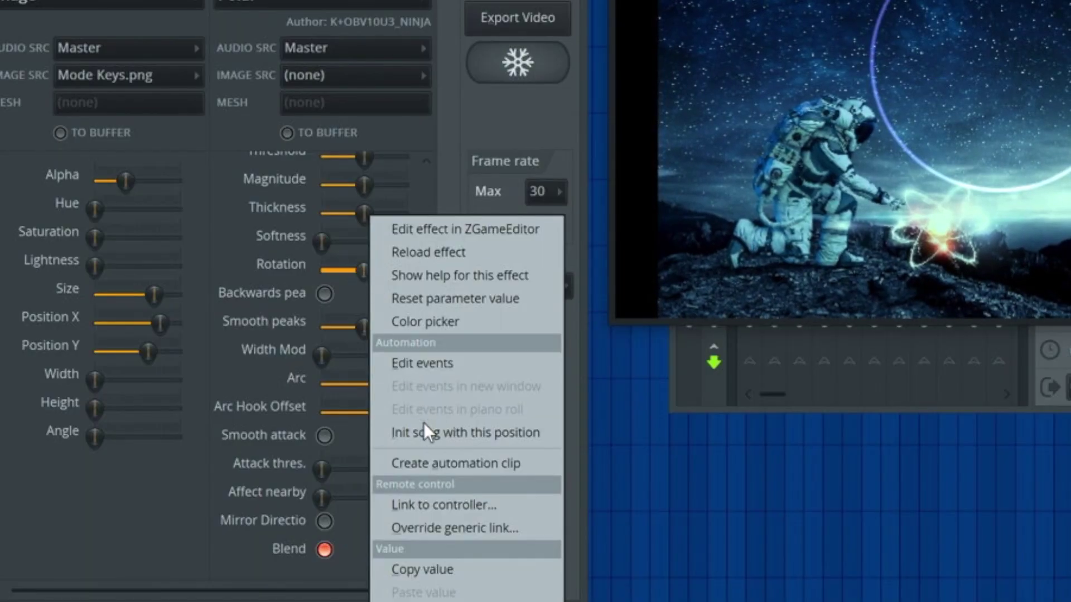
{"action": "left_click", "coordinate": [428, 463]}
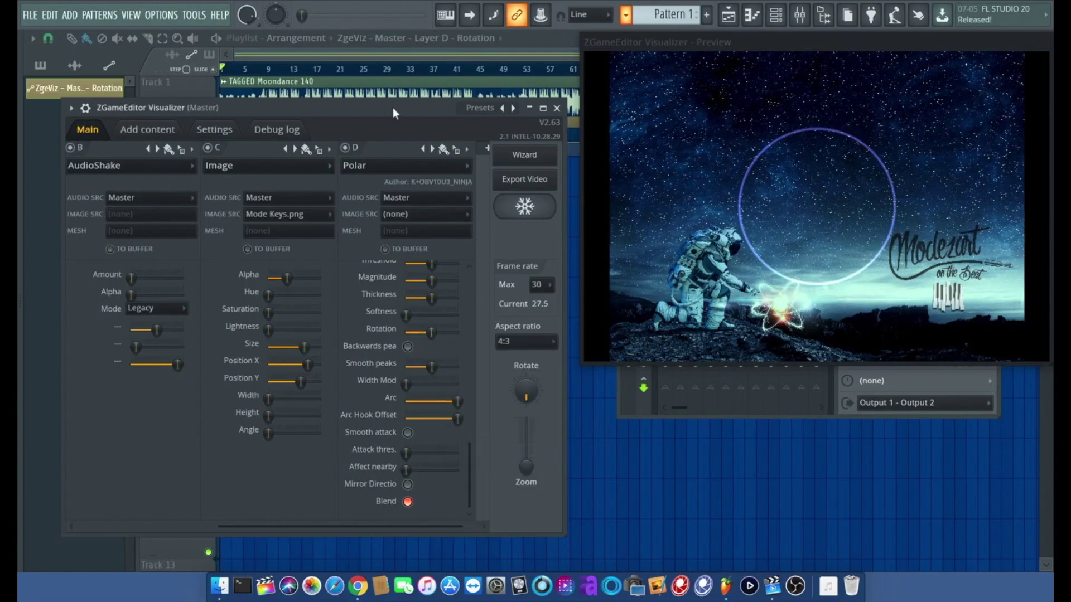
{"action": "left_click", "coordinate": [374, 38]}
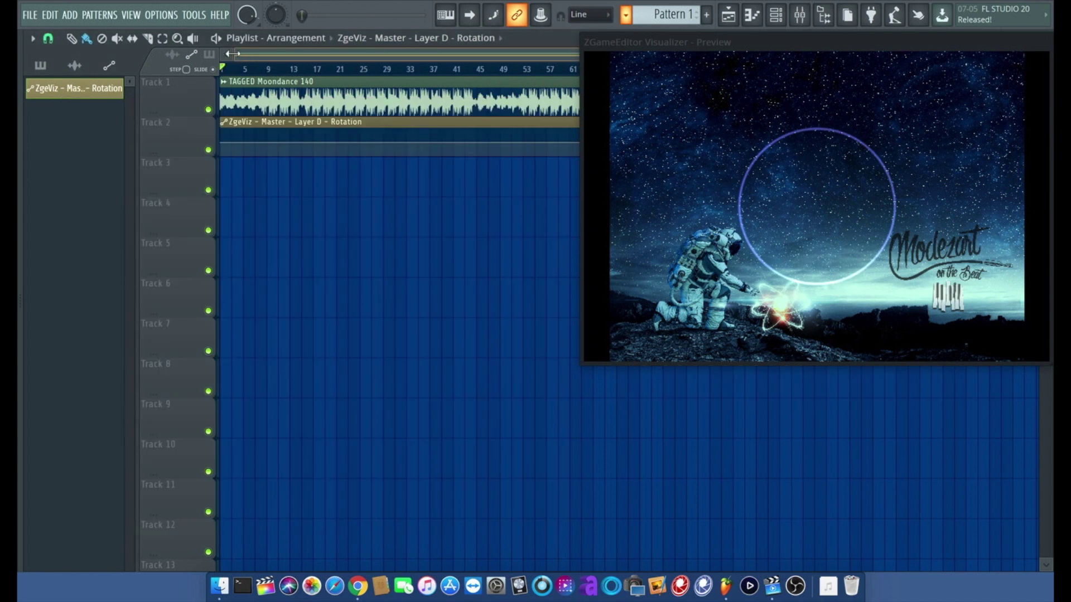
{"action": "left_click_drag", "start_coordinate": [758, 44], "coordinate": [678, 279]}
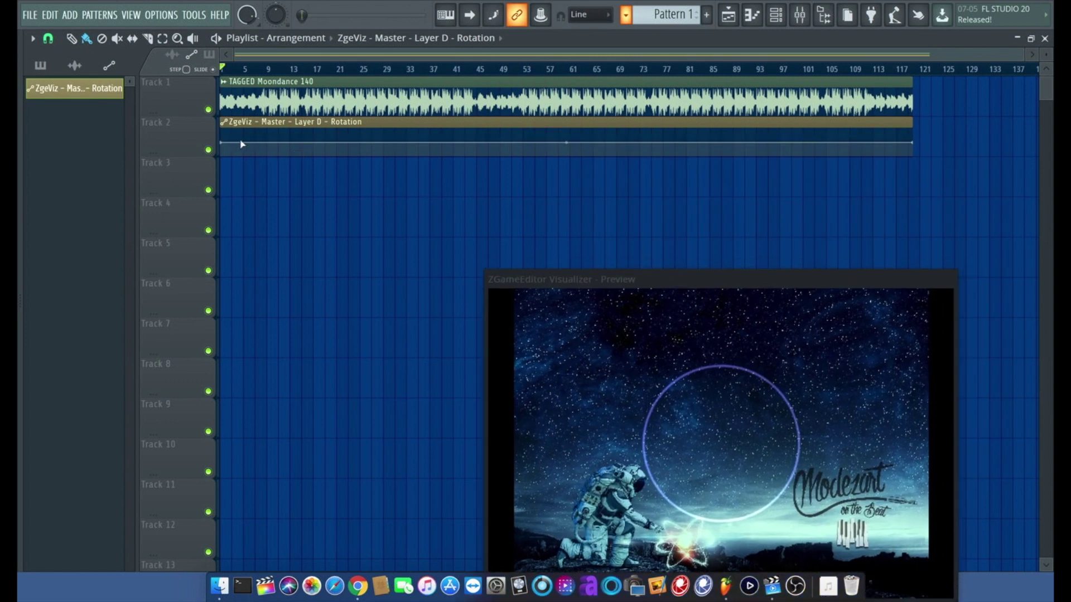
Draw a zigzag of rising and falling Rotation points and trim the clip near bar 41
{"action": "key", "text": "space"}
{"action": "left_click_drag", "start_coordinate": [244, 142], "coordinate": [408, 130]}
{"action": "left_click", "coordinate": [314, 155]}
{"action": "left_click", "coordinate": [406, 155]}
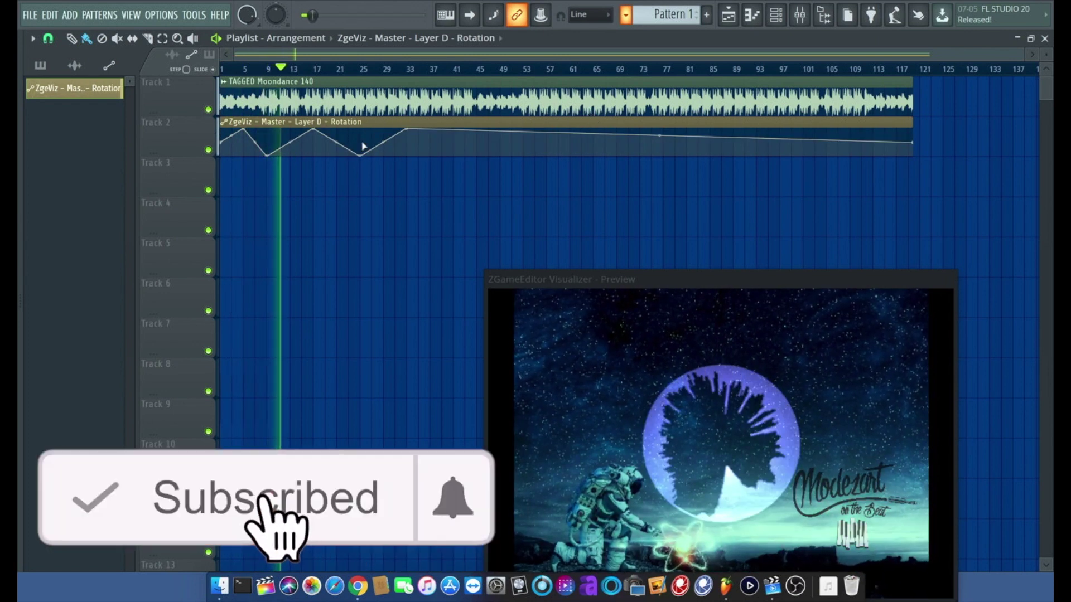
{"action": "left_click_drag", "start_coordinate": [452, 132], "coordinate": [453, 142]}
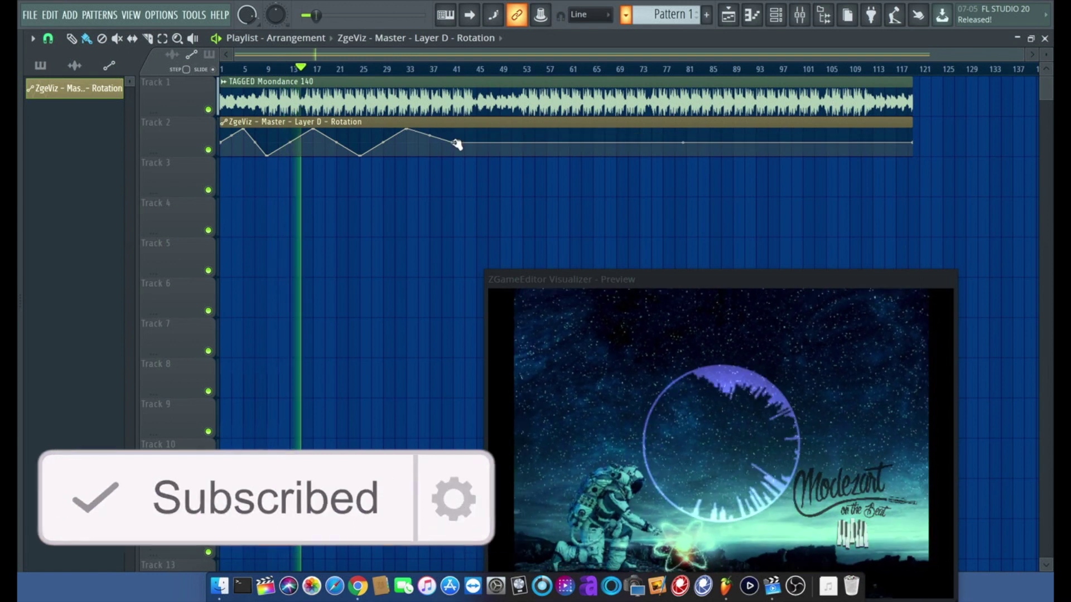
{"action": "left_click_drag", "start_coordinate": [912, 121], "coordinate": [449, 140]}
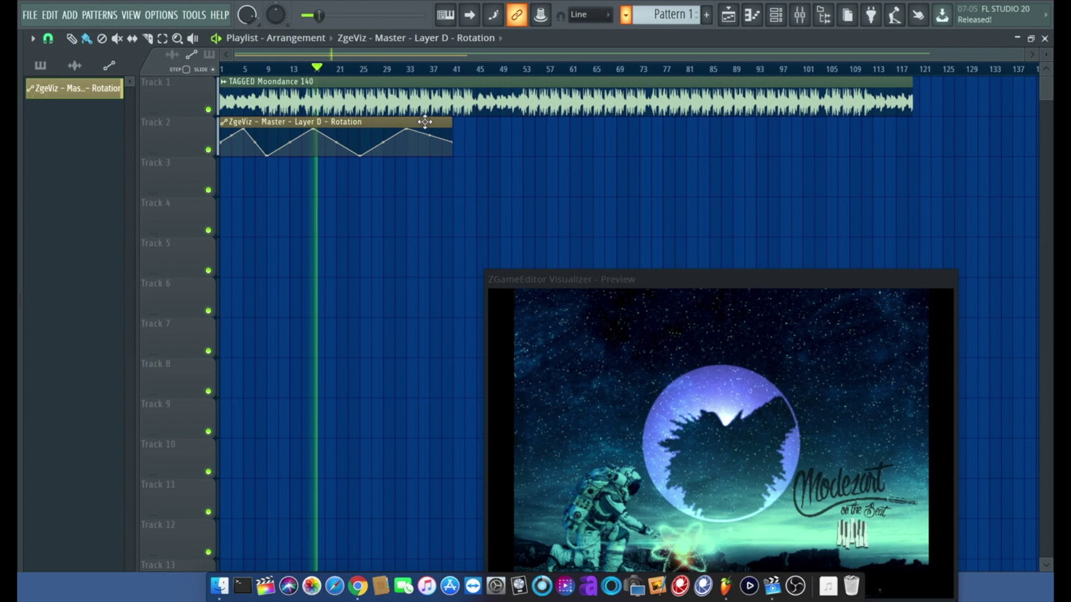
Paste two more Rotation clips along Track 2 and adjust the last clip's end point
{"action": "left_click", "coordinate": [455, 127]}
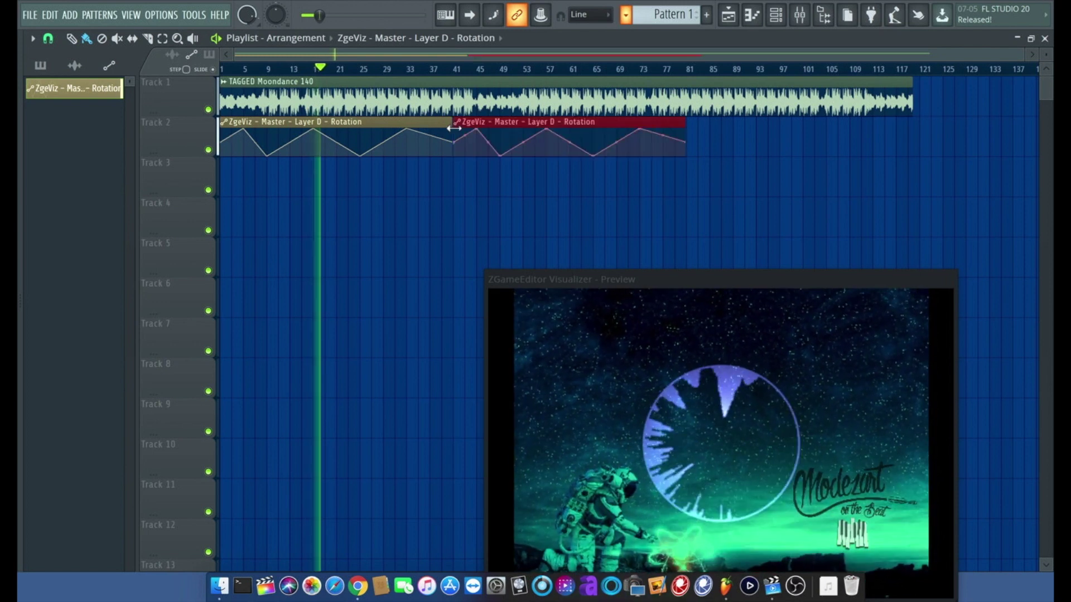
{"action": "left_click", "coordinate": [692, 126]}
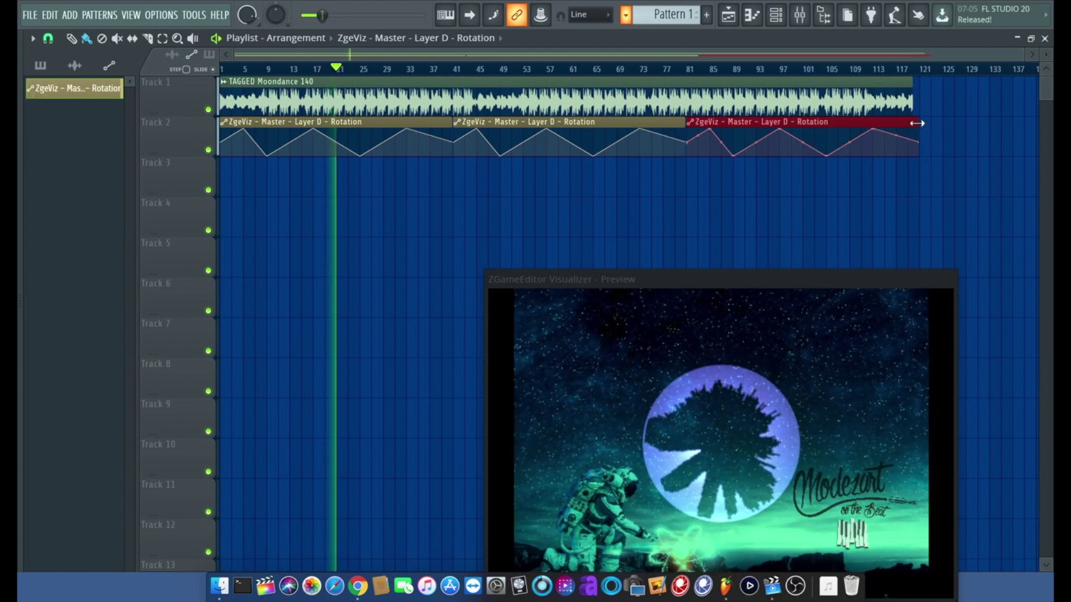
{"action": "scroll", "coordinate": [917, 122], "scroll_direction": "up", "scroll_amount": 3}
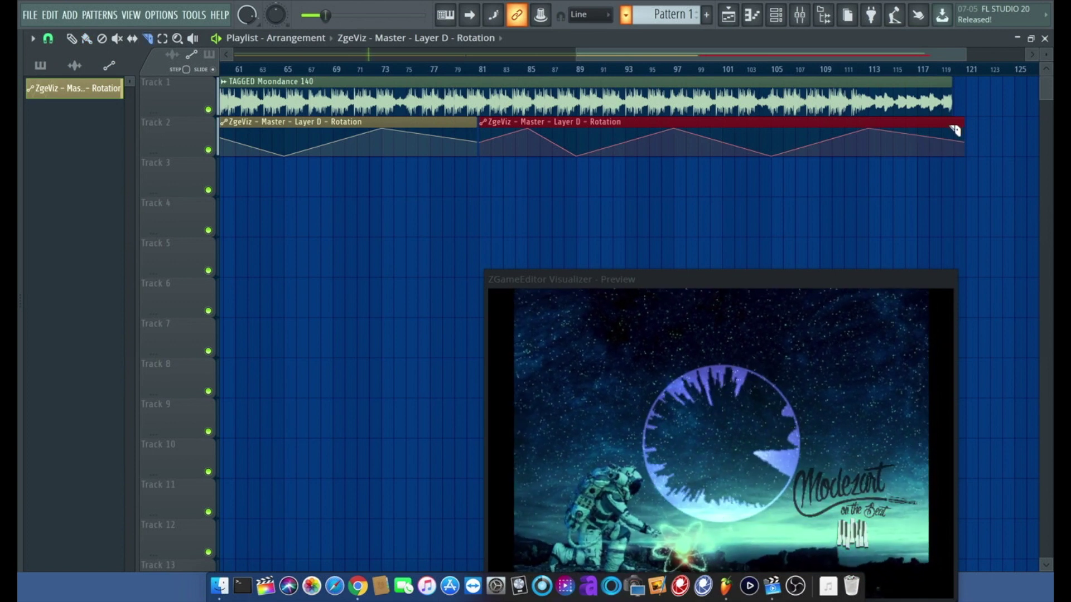
{"action": "left_click", "coordinate": [952, 148]}
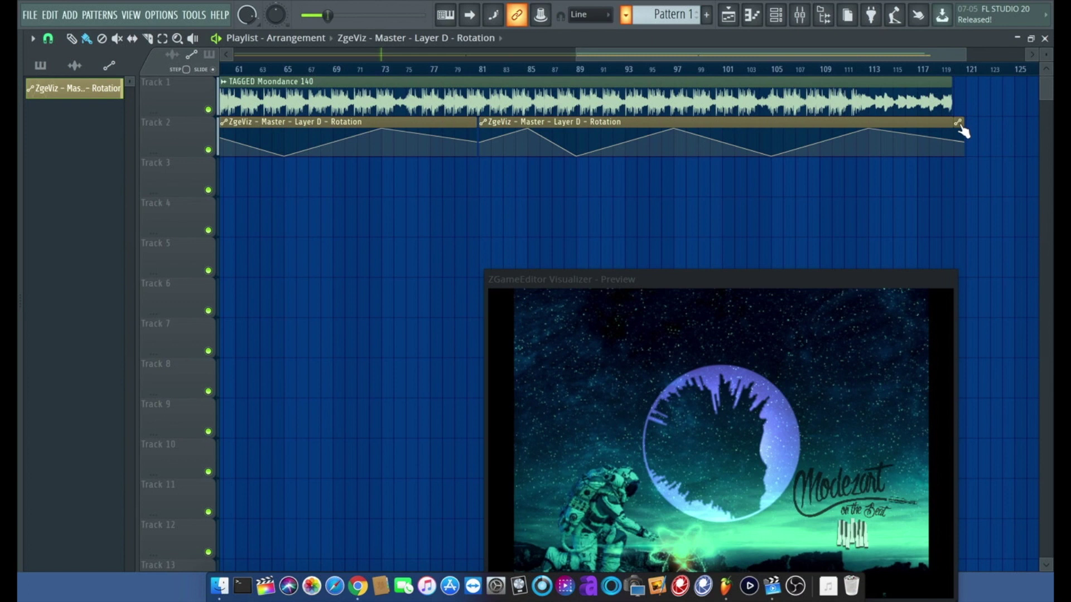
{"action": "scroll", "coordinate": [963, 133], "scroll_direction": "up", "scroll_amount": 1}
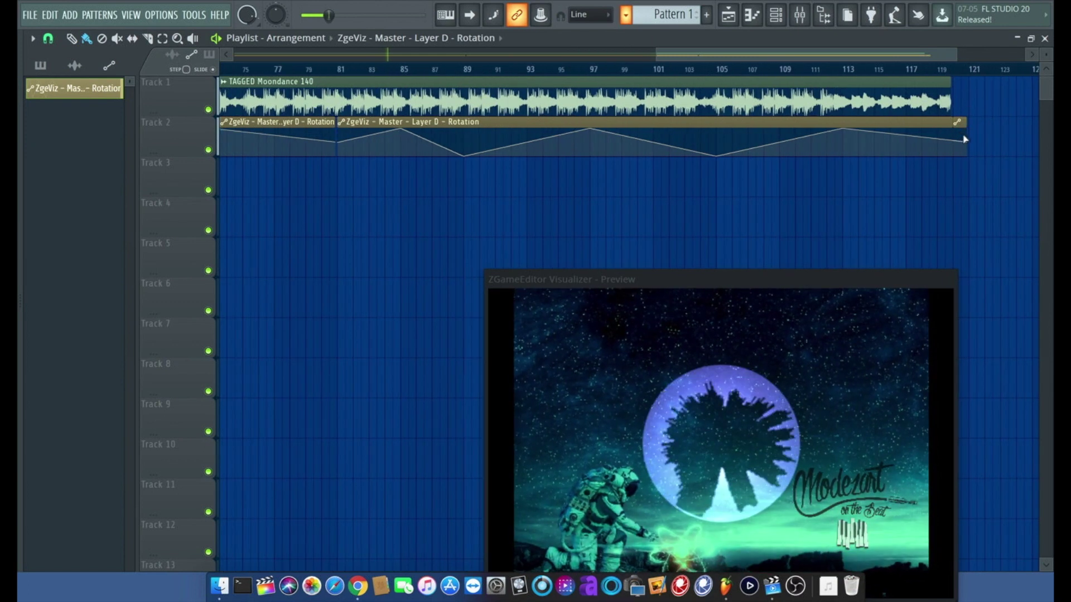
{"action": "left_click_drag", "start_coordinate": [964, 139], "coordinate": [947, 127]}
{"action": "scroll", "coordinate": [961, 123], "scroll_direction": "up", "scroll_amount": 2}
{"action": "scroll", "coordinate": [895, 148], "scroll_direction": "down", "scroll_amount": 1}
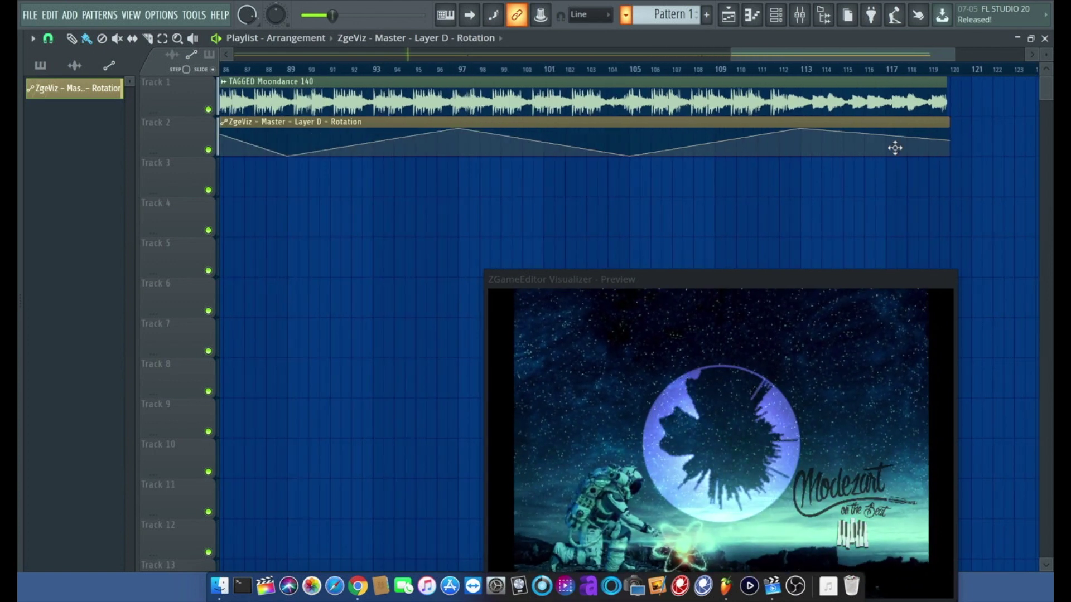
Zoom out over all three clips, stop playback, and move the preview window up
{"action": "left_click_drag", "start_coordinate": [729, 51], "coordinate": [1023, 49]}
{"action": "key", "text": "space"}
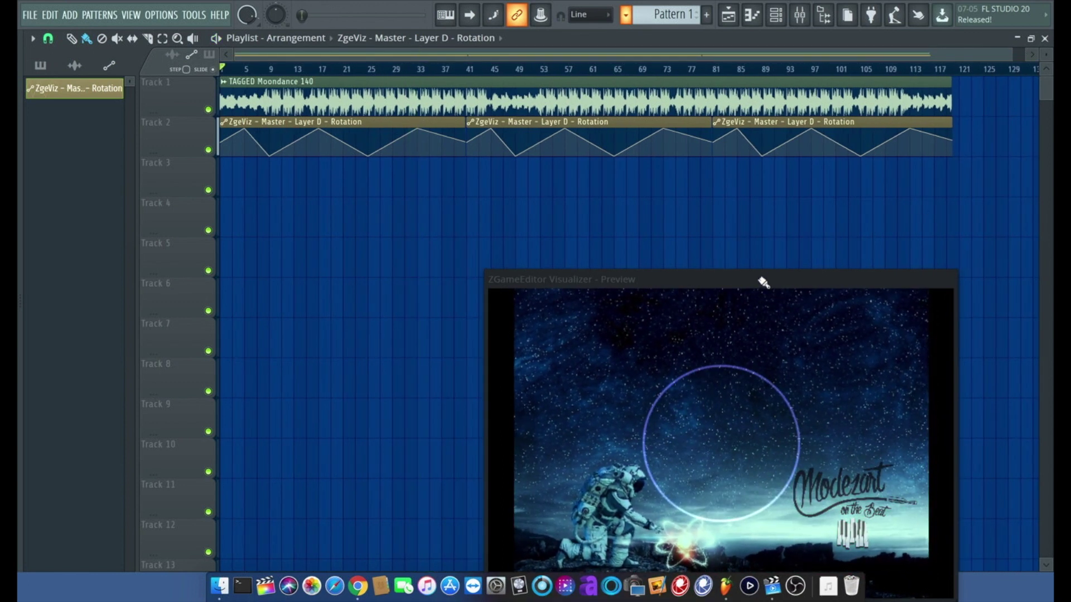
{"action": "left_click_drag", "start_coordinate": [763, 282], "coordinate": [672, 65]}
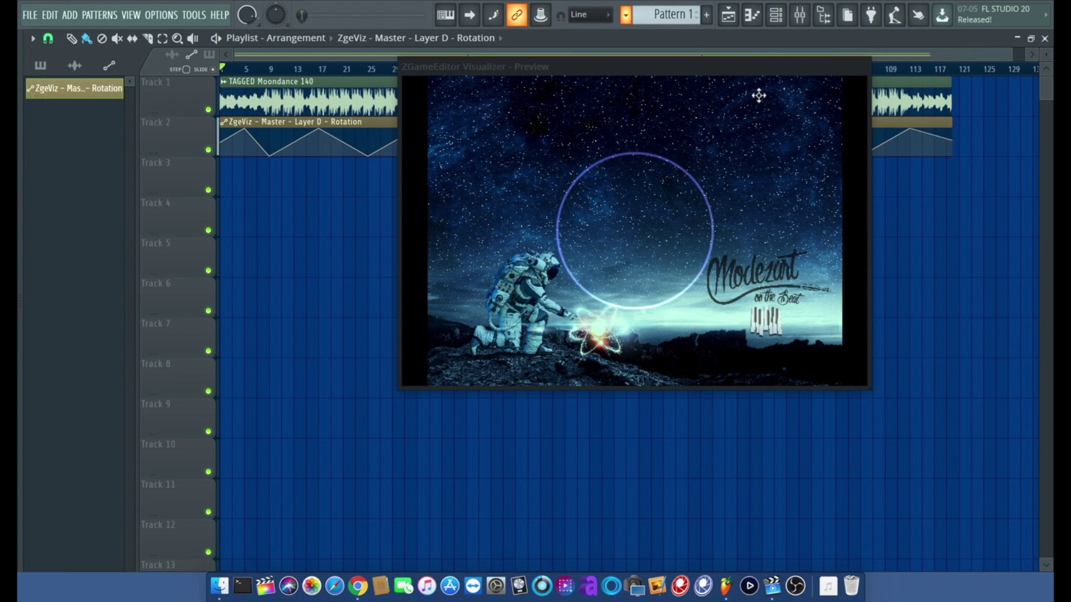
Open the Master track's ZGameEditor Visualizer settings from the Mixer, keeping the preview clear
{"action": "left_click", "coordinate": [799, 15]}
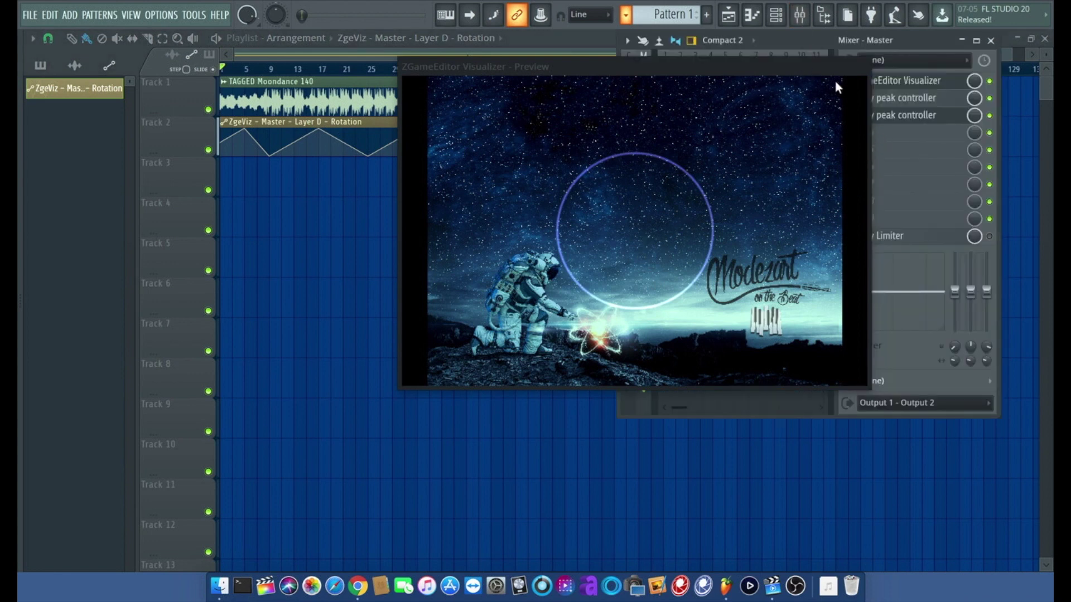
{"action": "left_click_drag", "start_coordinate": [846, 66], "coordinate": [819, 187]}
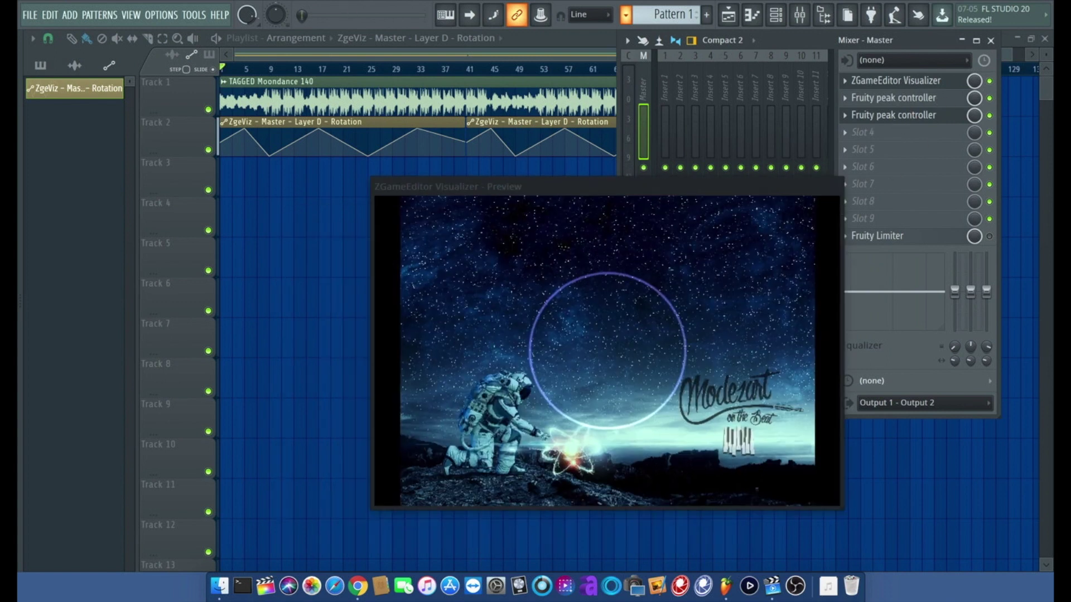
{"action": "left_click", "coordinate": [910, 99]}
{"action": "left_click", "coordinate": [905, 81]}
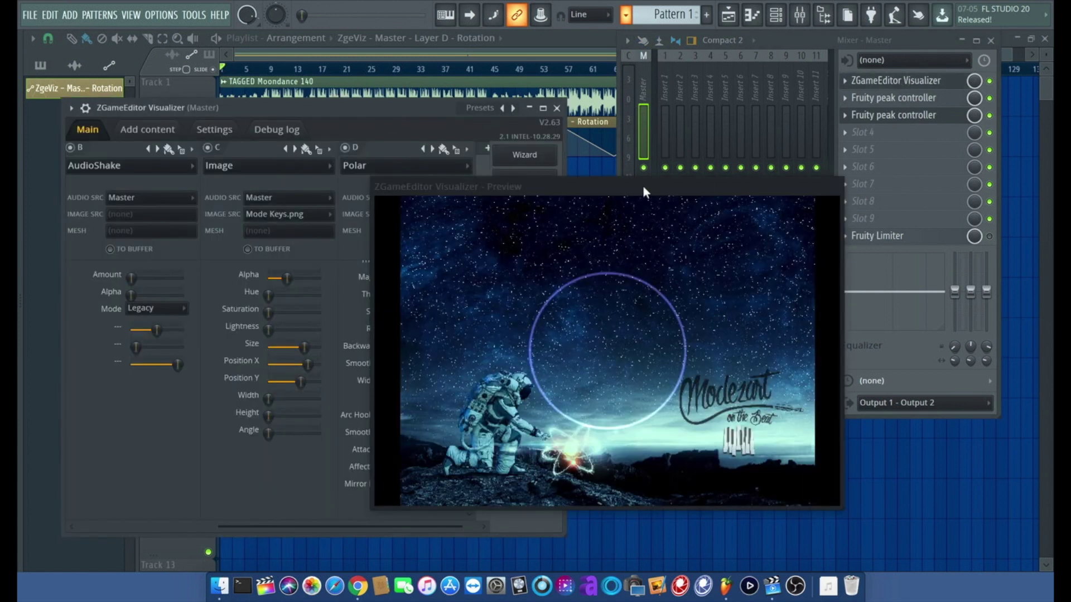
{"action": "left_click_drag", "start_coordinate": [642, 185], "coordinate": [838, 37]}
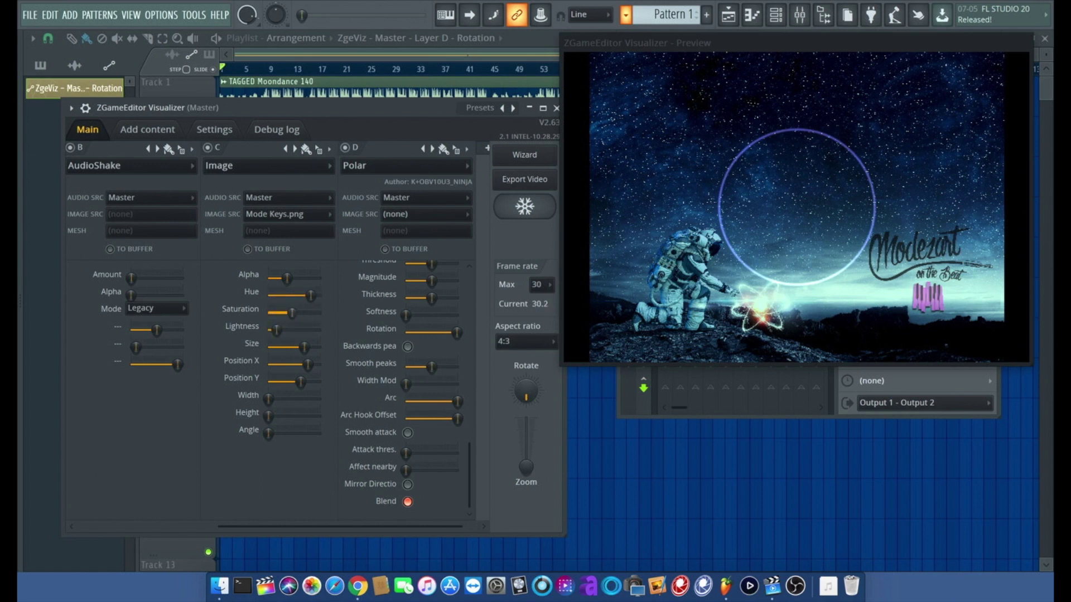
Link layer C's Hue to the Peak ctrl - Peak+LFO internal controller
{"action": "right_click", "coordinate": [304, 294]}
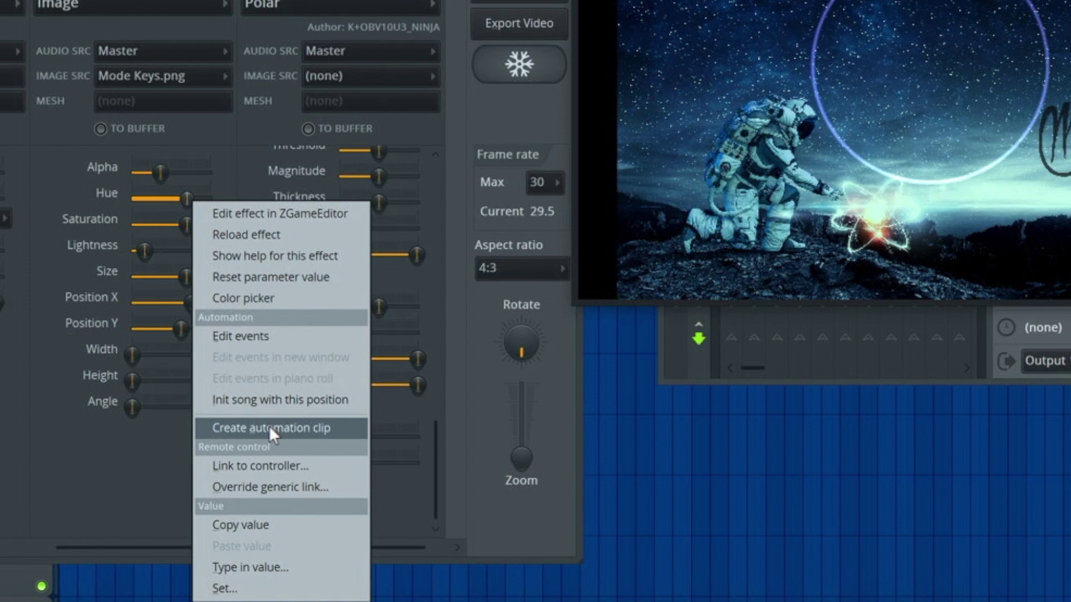
{"action": "left_click", "coordinate": [266, 466]}
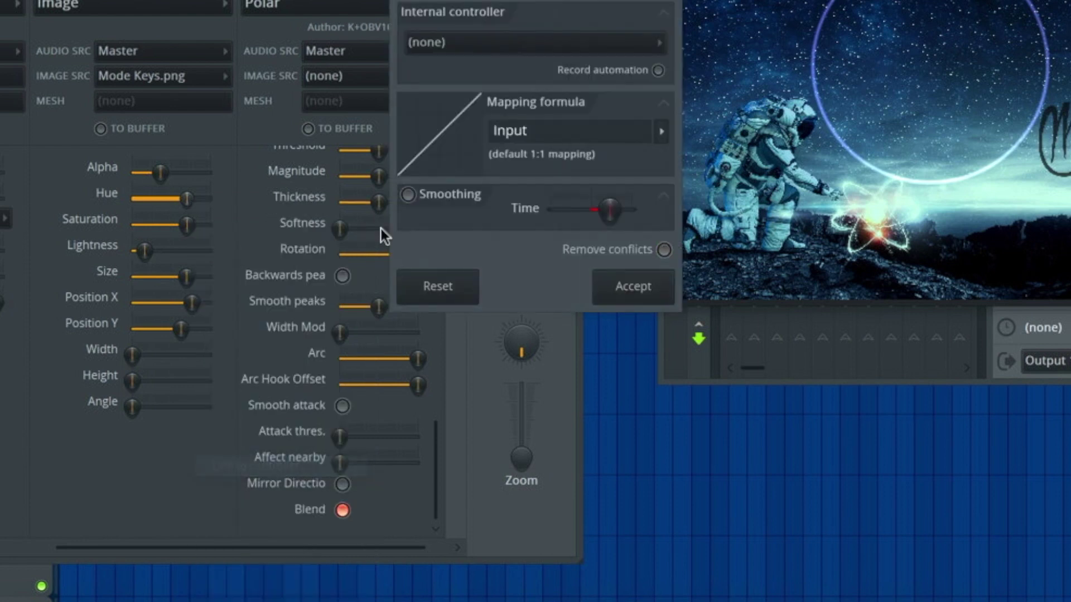
{"action": "left_click", "coordinate": [502, 48]}
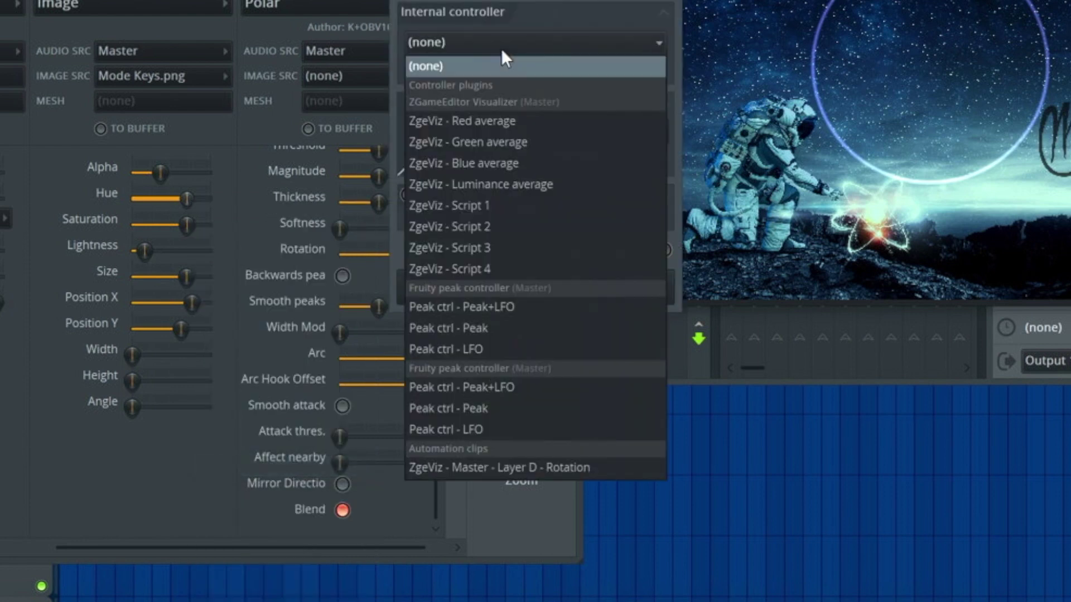
{"action": "left_click", "coordinate": [512, 390]}
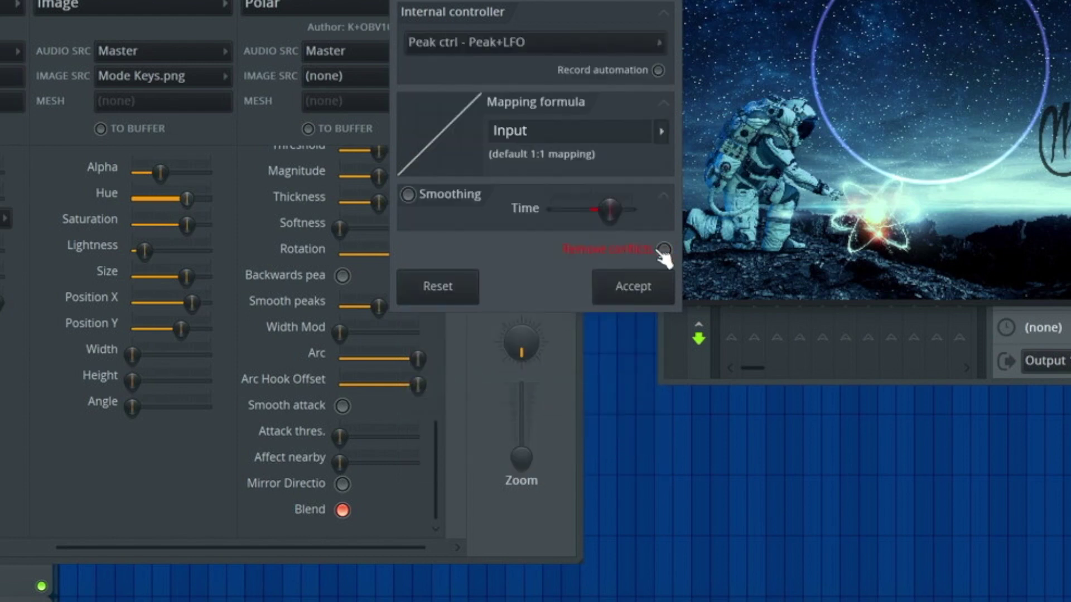
{"action": "left_click", "coordinate": [634, 287]}
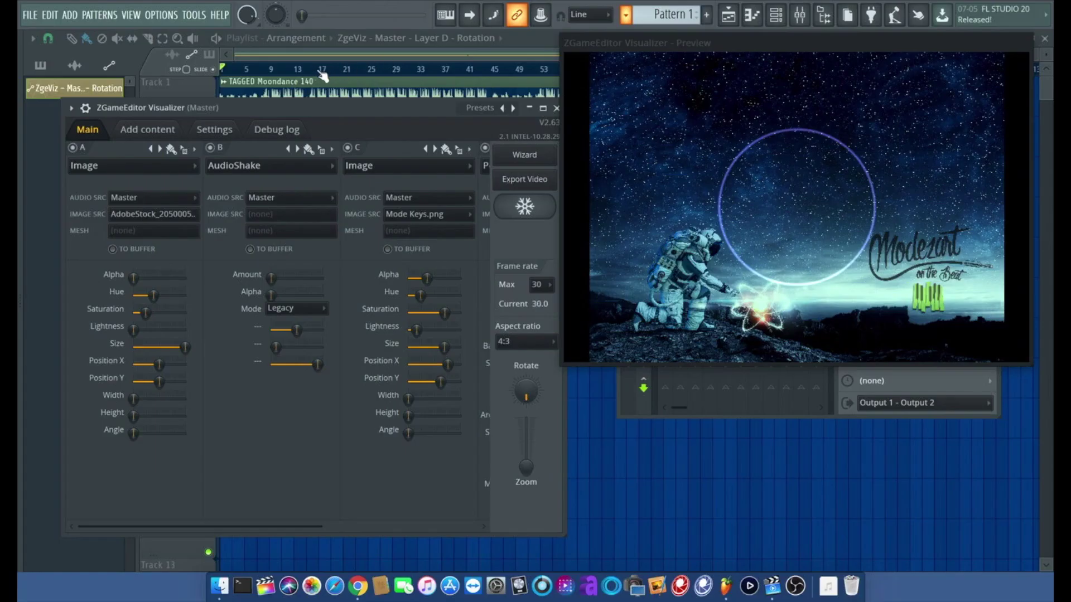
Start playback from around bar 16 and bring up the Mixer
{"action": "left_click", "coordinate": [321, 73]}
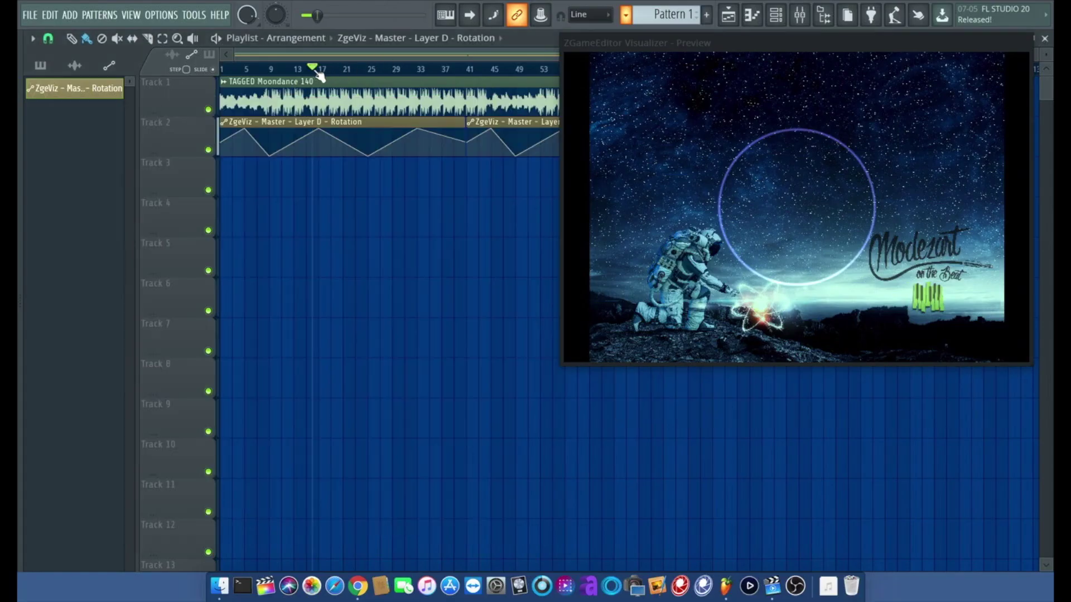
{"action": "key", "text": "space"}
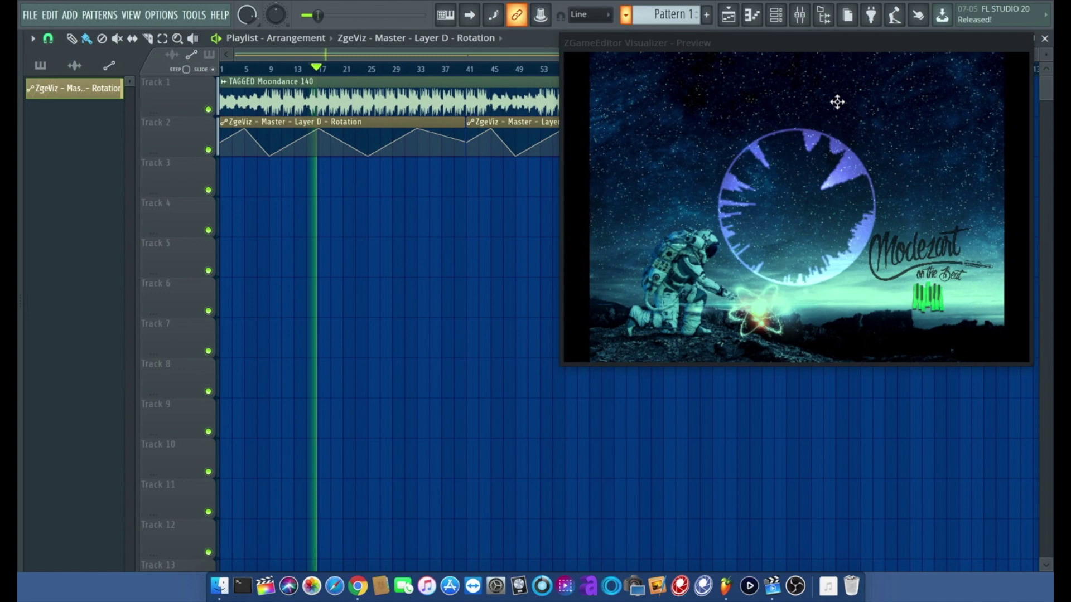
{"action": "left_click", "coordinate": [800, 15]}
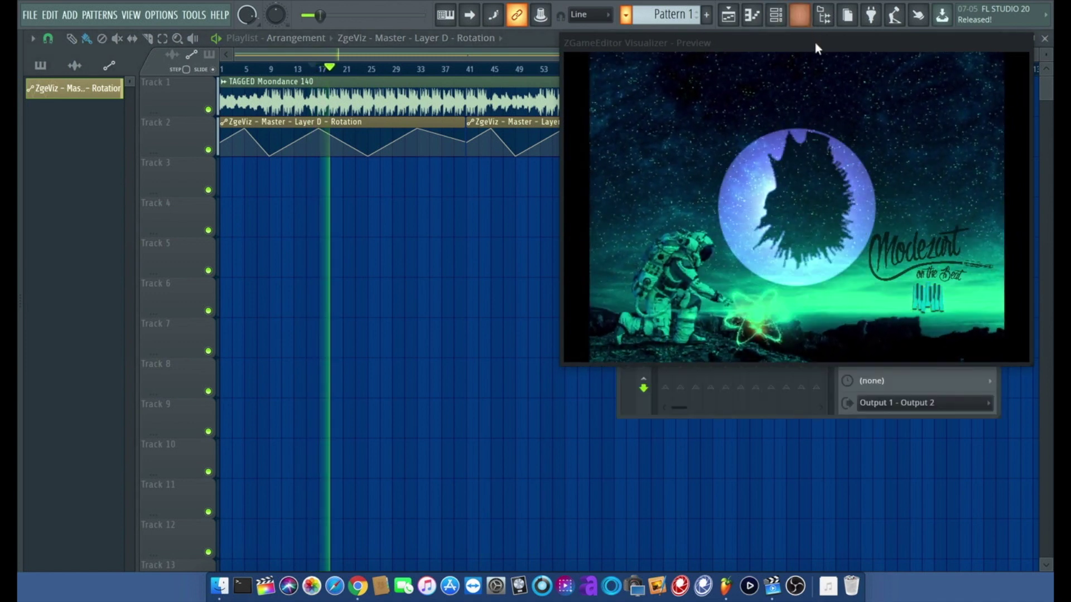
{"action": "left_click_drag", "start_coordinate": [815, 42], "coordinate": [652, 34]}
Open the Visualizer settings and raise layer A's Alpha, then return it to minimum
{"action": "left_click", "coordinate": [911, 79]}
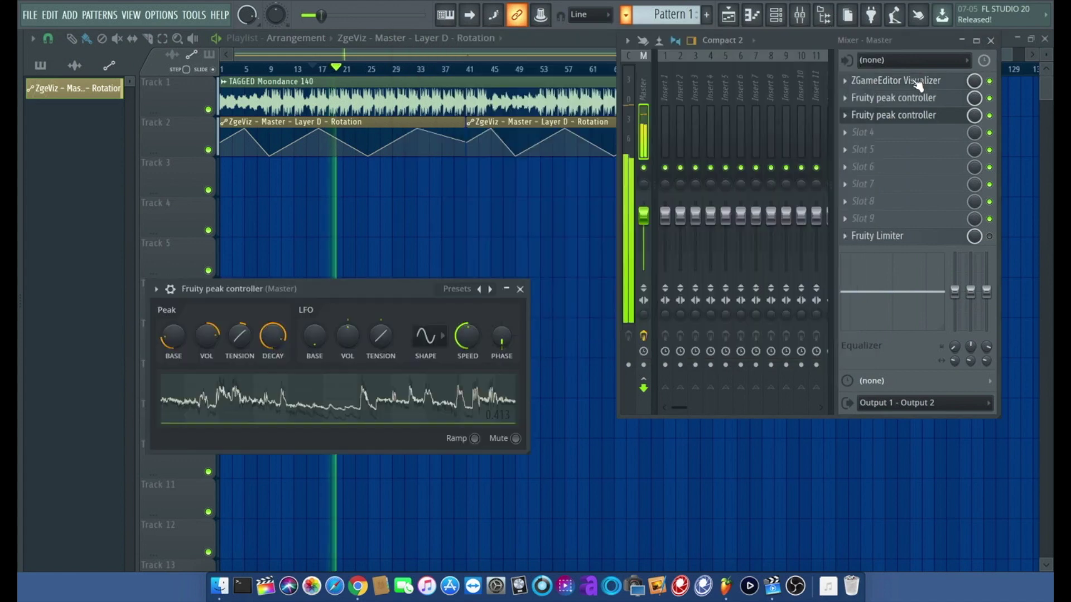
{"action": "left_click", "coordinate": [911, 78]}
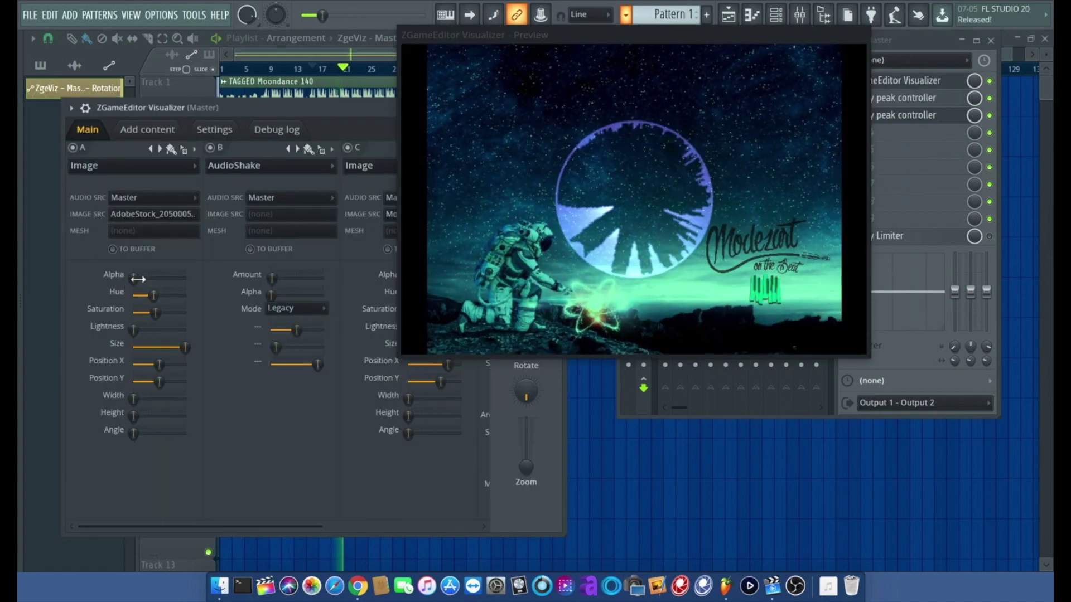
{"action": "left_click_drag", "start_coordinate": [133, 278], "coordinate": [183, 279]}
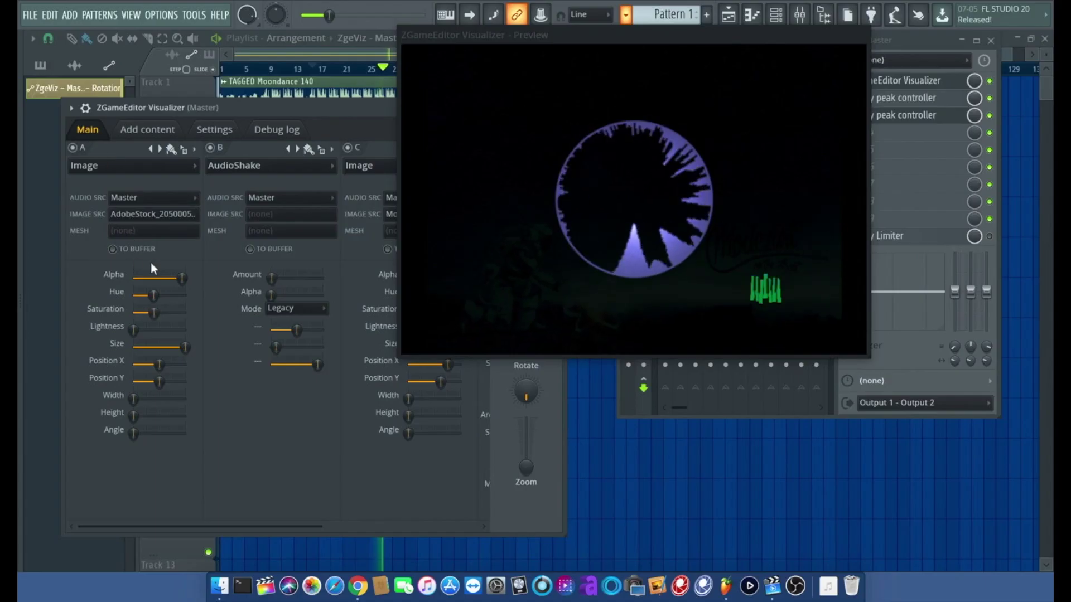
{"action": "left_click_drag", "start_coordinate": [182, 277], "coordinate": [133, 281]}
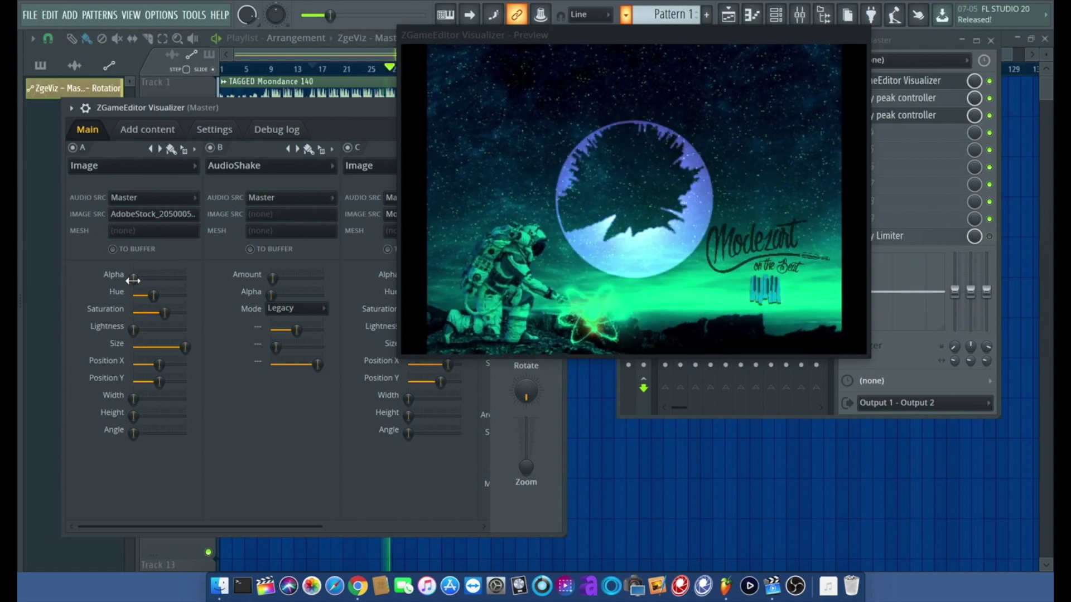